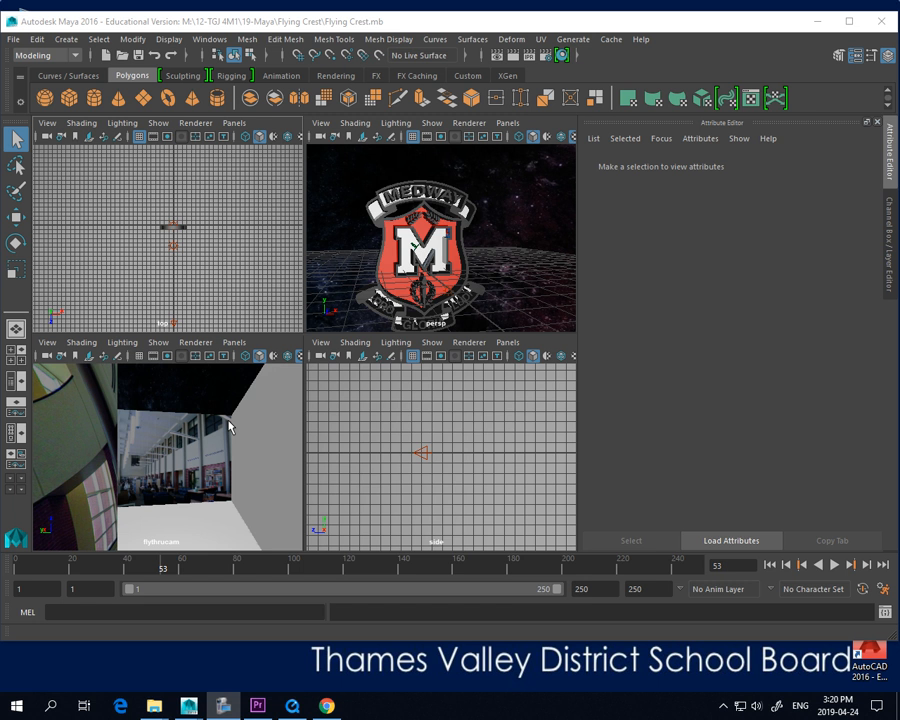
# Open the Hypershade and display its viewport smooth shaded with textures
pyautogui.click(562, 57)
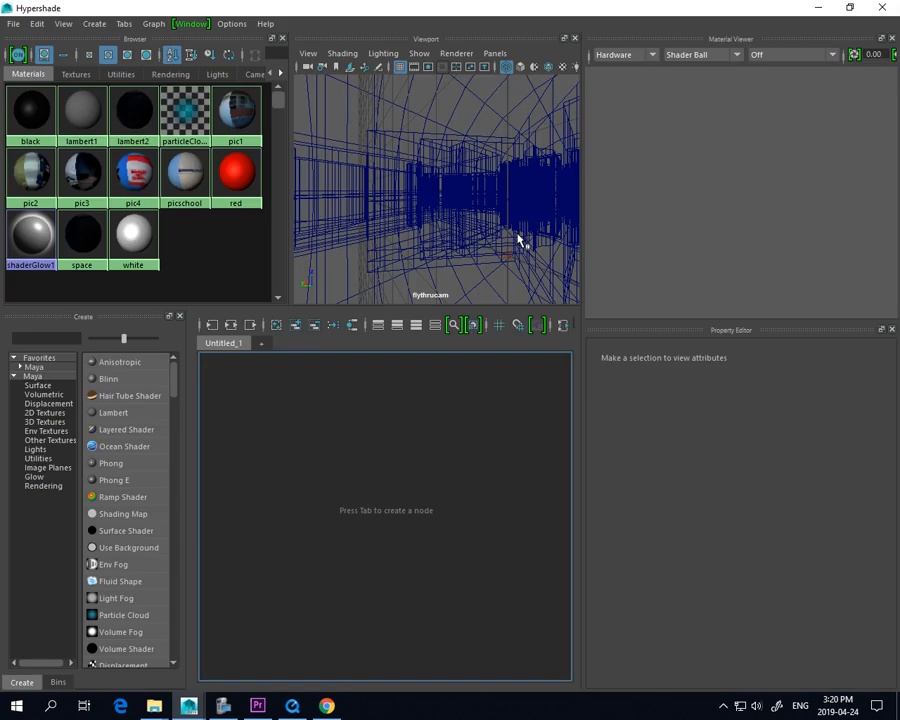
pyautogui.click(520, 66)
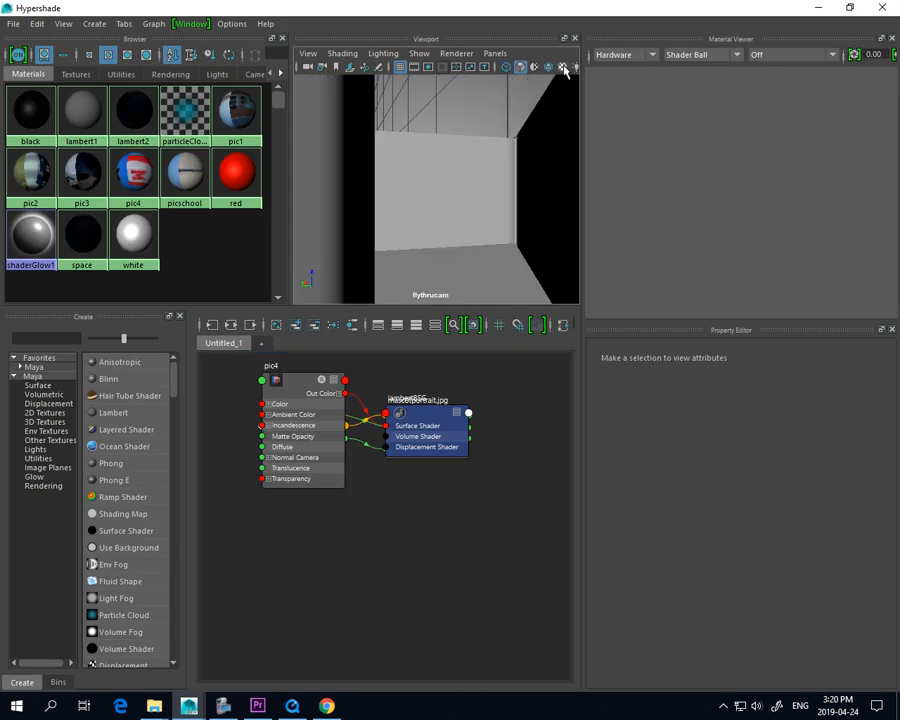
pyautogui.click(563, 66)
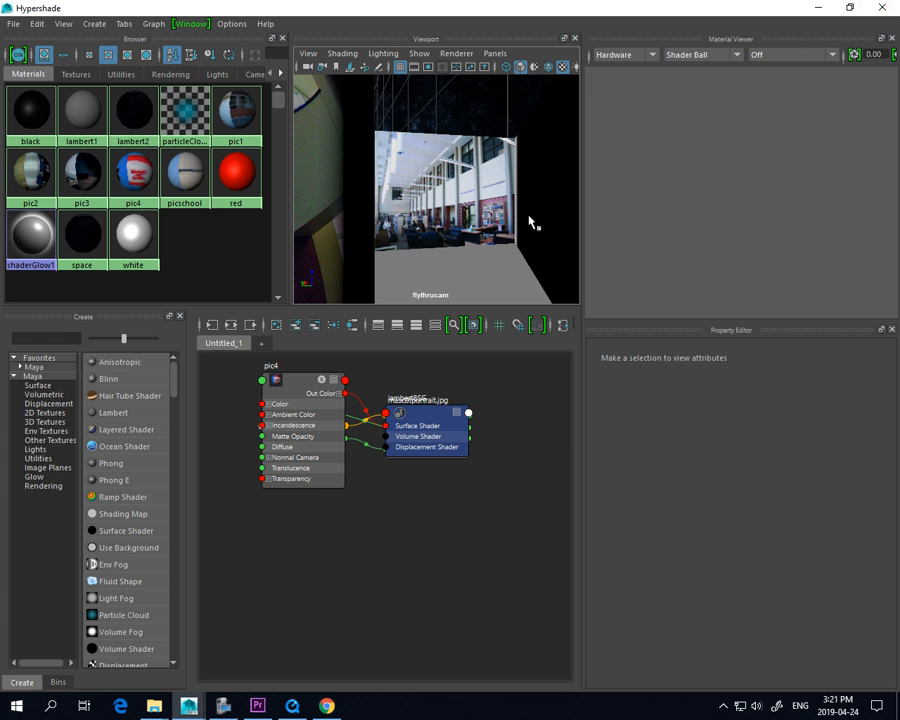
pyautogui.click(892, 7)
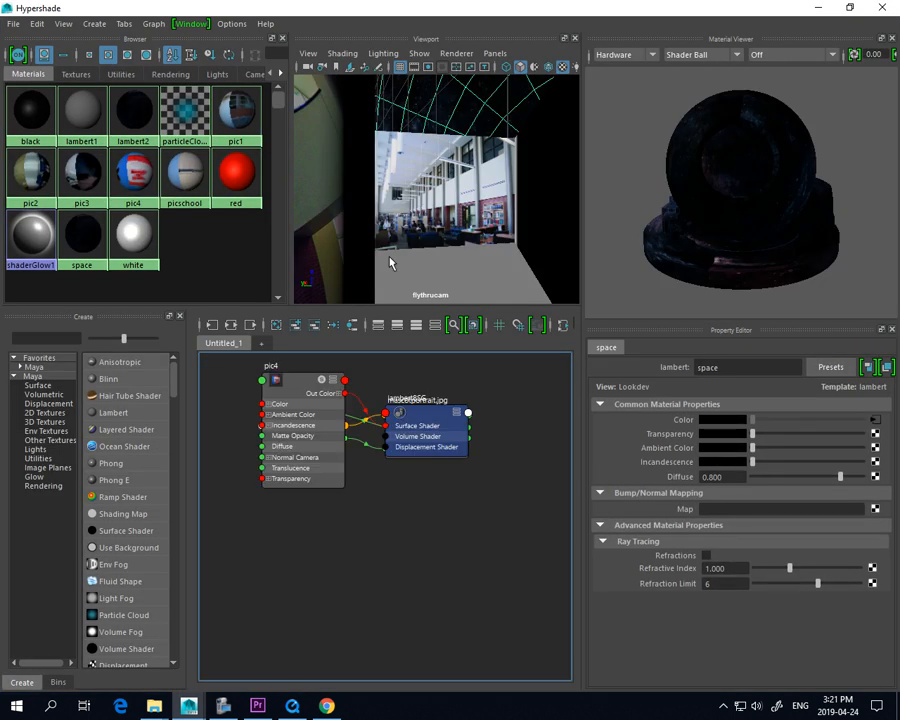
# Switch the Hypershade viewport to the persp camera with the crest in view and clear the material selection
pyautogui.click(494, 53)
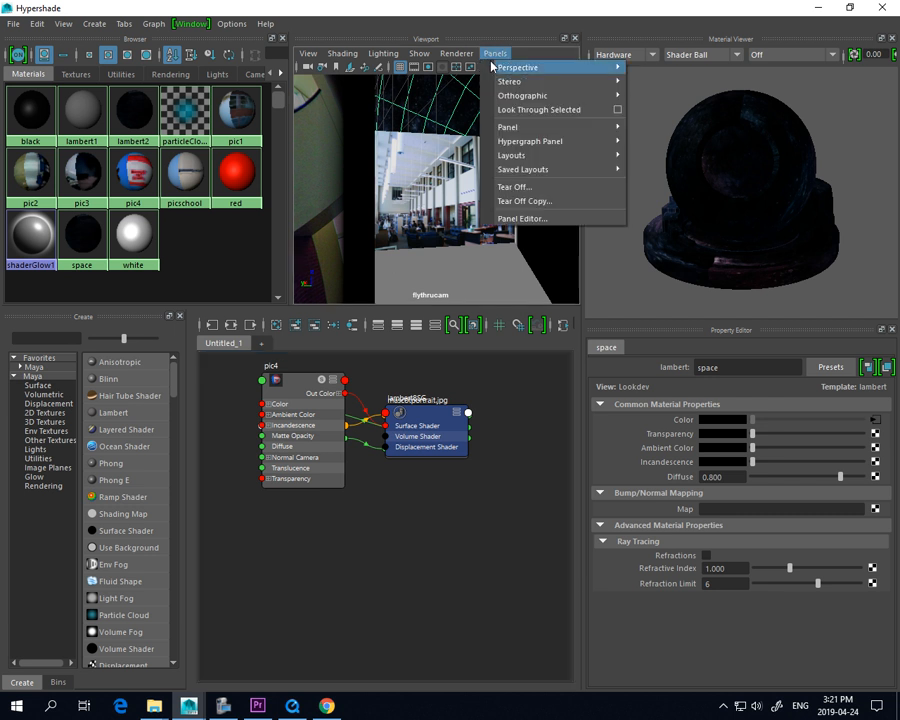
pyautogui.moveTo(517, 70)
pyautogui.click(653, 82)
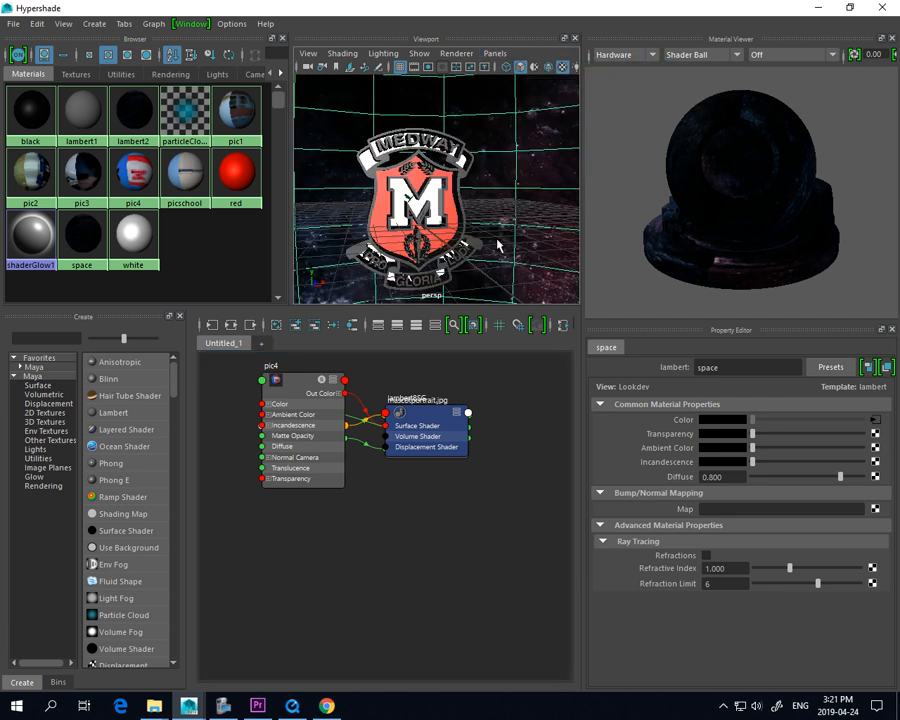
pyautogui.scroll(-5, 480, 242)
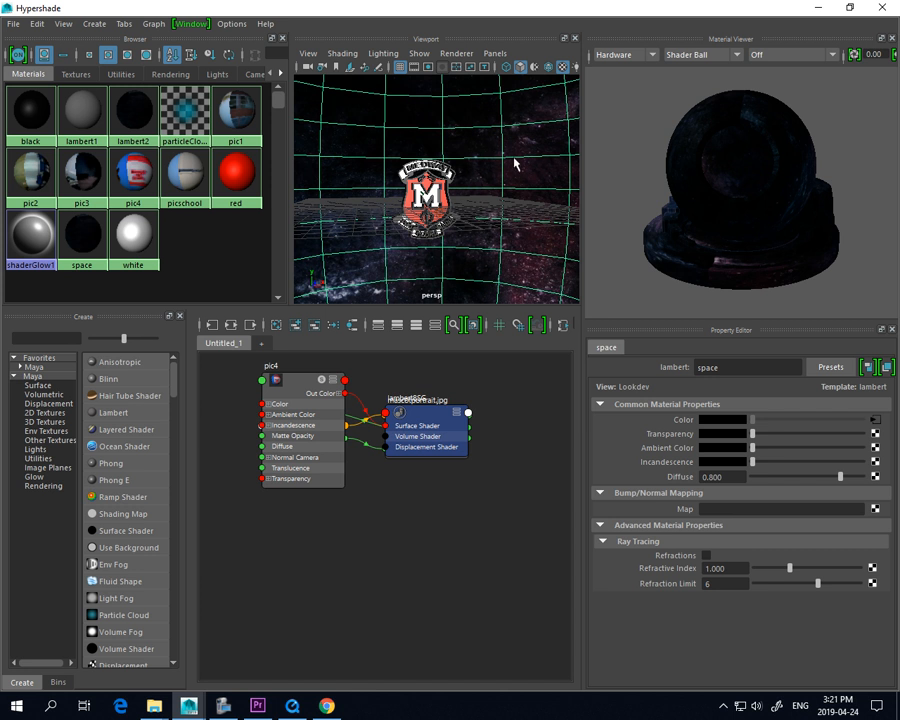
pyautogui.click(227, 245)
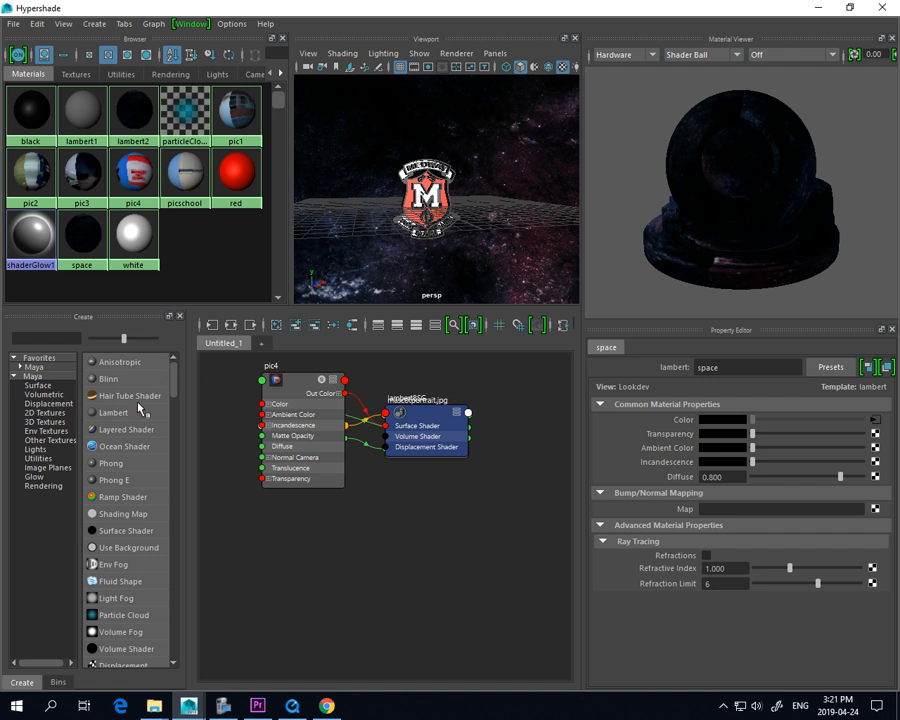
# Create a Phong material and name it pic6
pyautogui.click(110, 463)
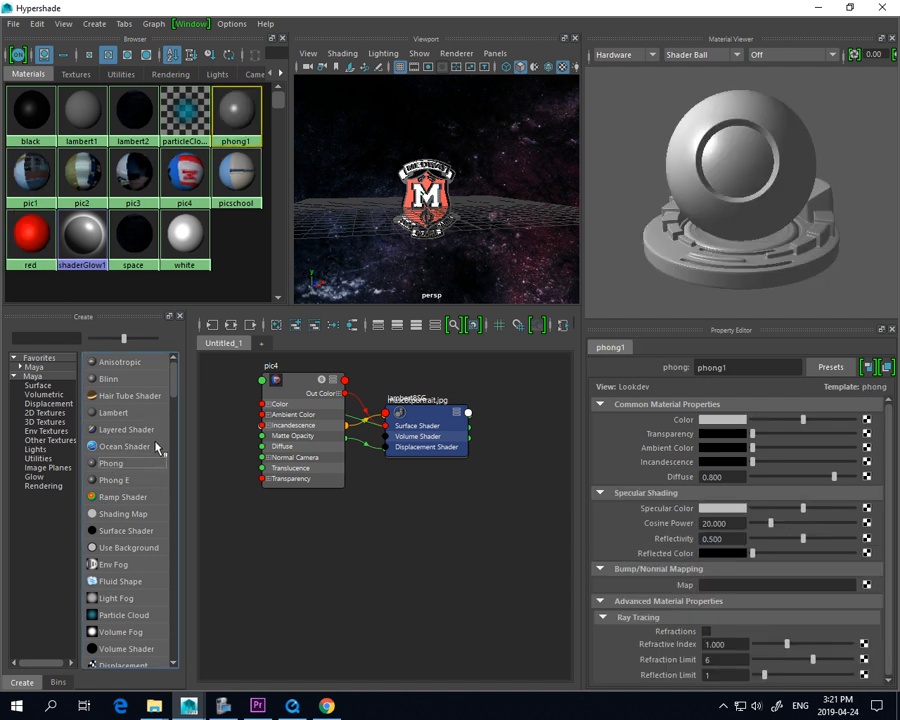
pyautogui.doubleClick(740, 367)
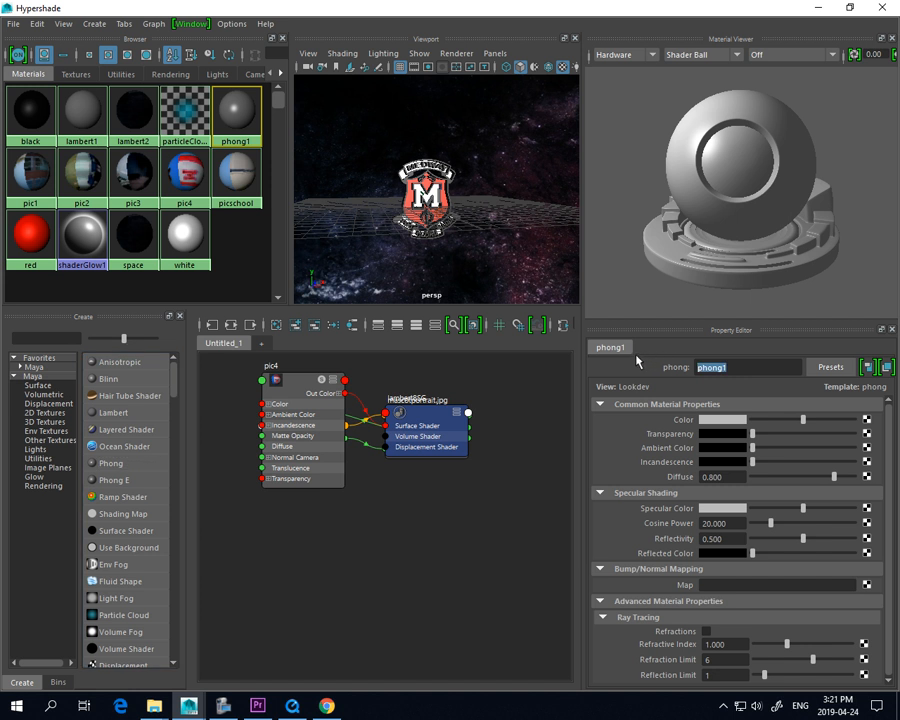
pyautogui.write('pic6')
pyautogui.press('Return')
# Map a File texture to the Color attribute of the pic6 material
pyautogui.click(865, 419)
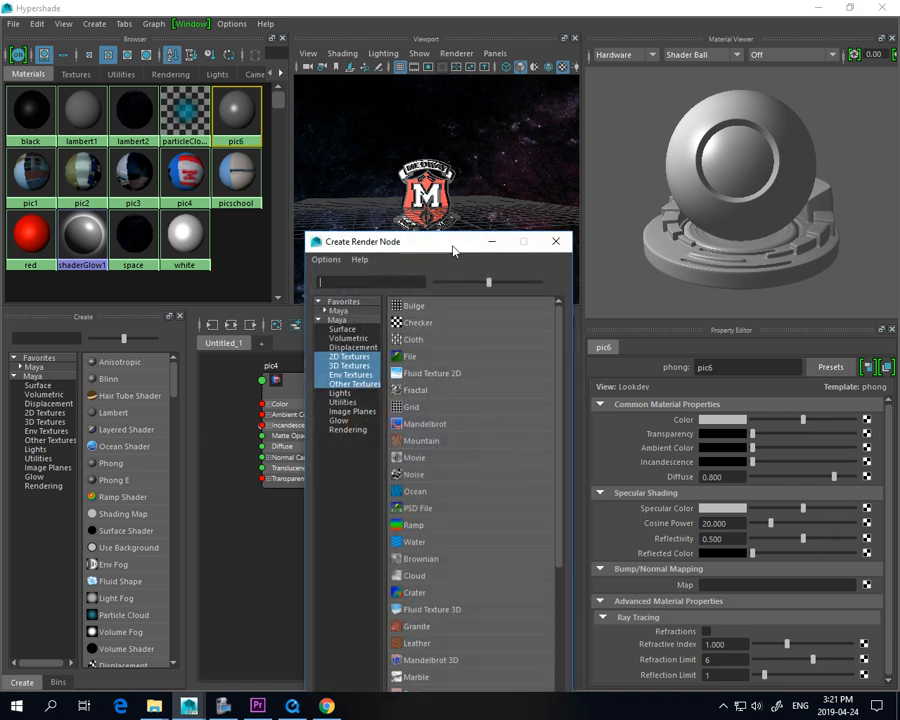
pyautogui.moveTo(452, 244); pyautogui.dragTo(407, 141)
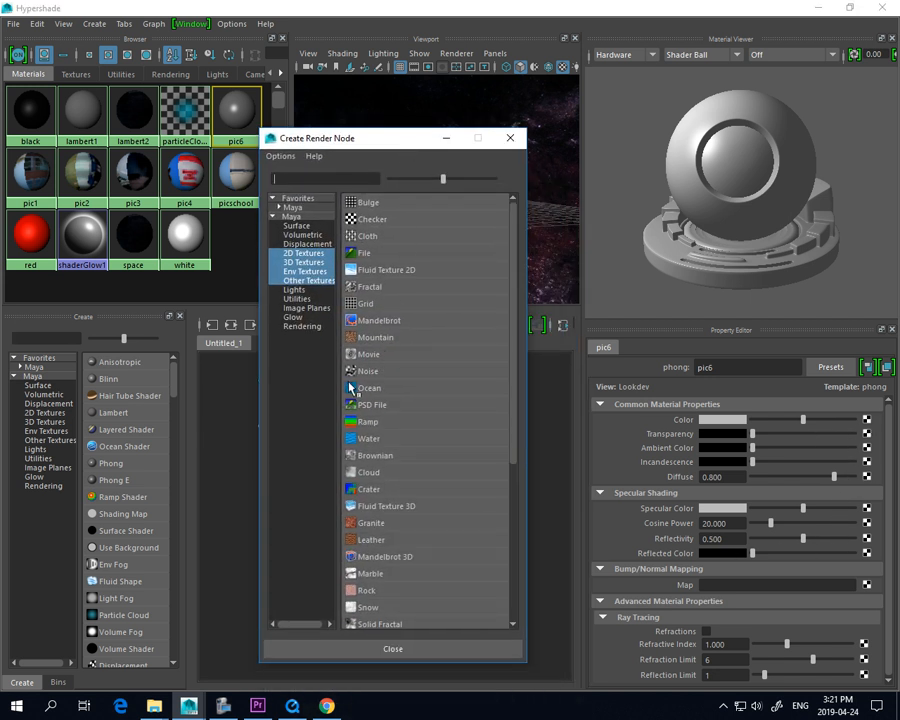
pyautogui.click(362, 256)
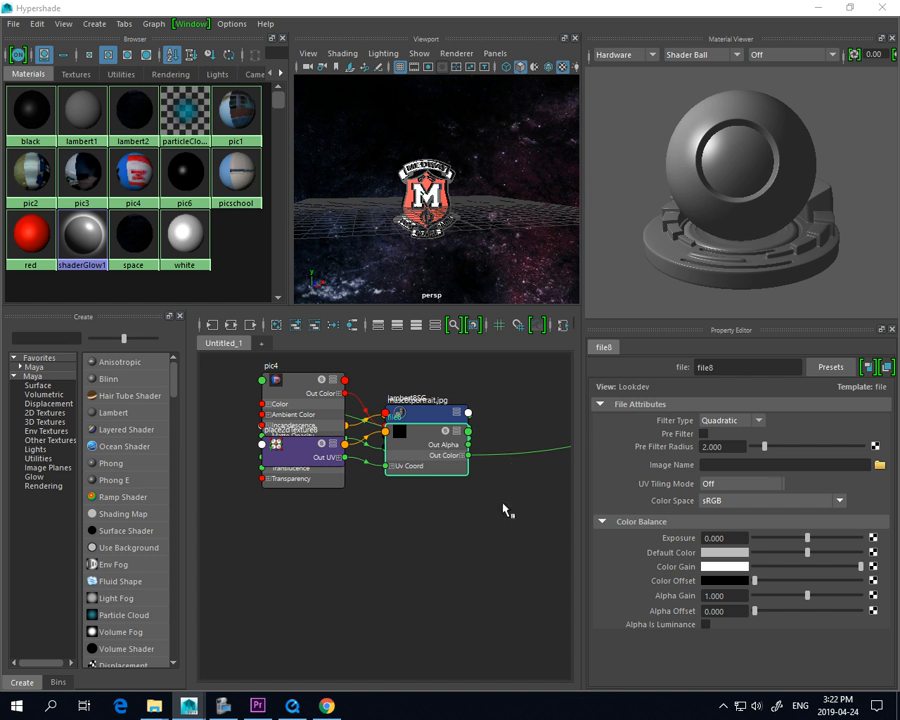
# Load outer-space-hd-wallpaper.jpg from M:\12-TGJ 4M1\19-Maya as the image of the file texture
pyautogui.click(879, 465)
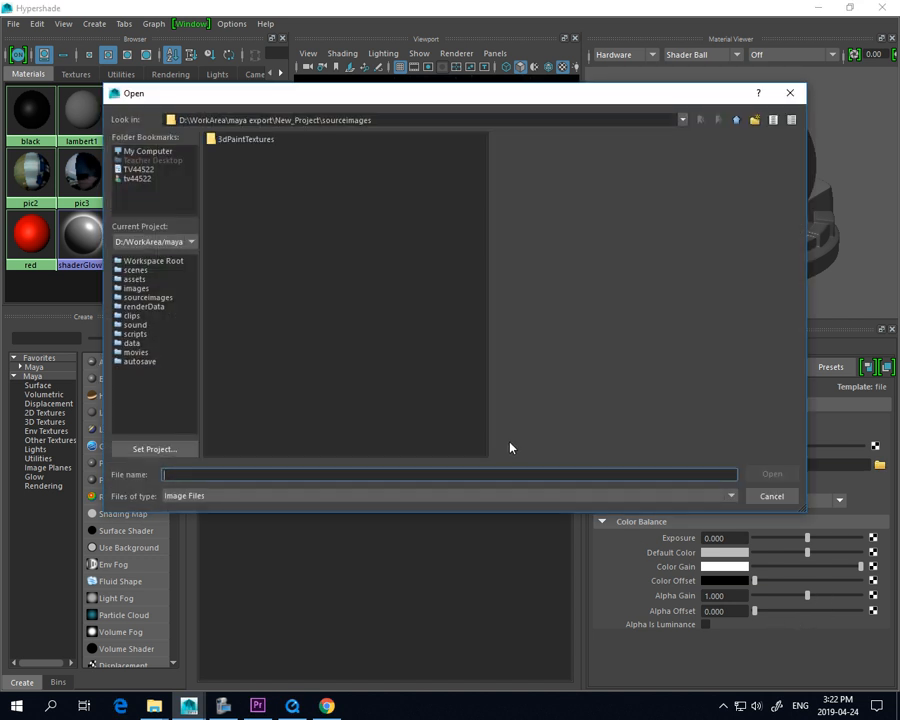
pyautogui.click(137, 151)
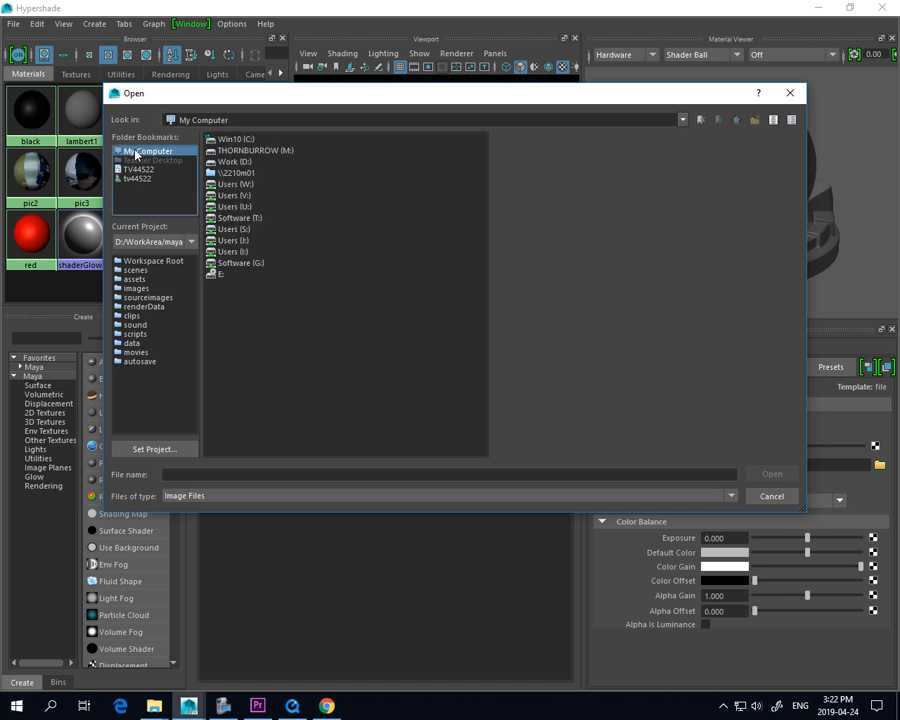
pyautogui.doubleClick(242, 220)
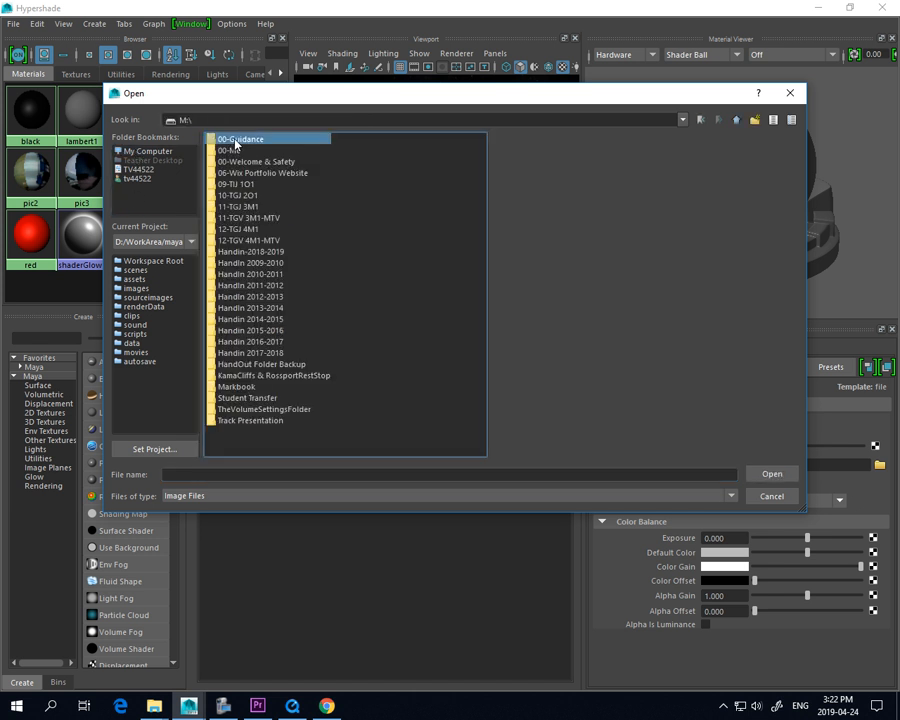
pyautogui.doubleClick(235, 142)
pyautogui.click(735, 120)
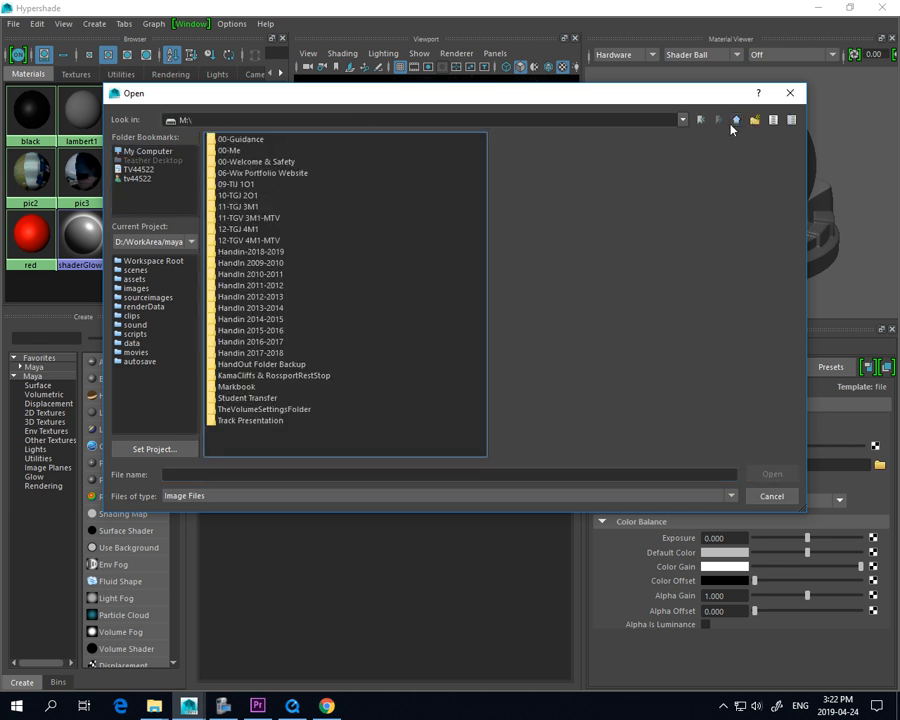
pyautogui.doubleClick(247, 229)
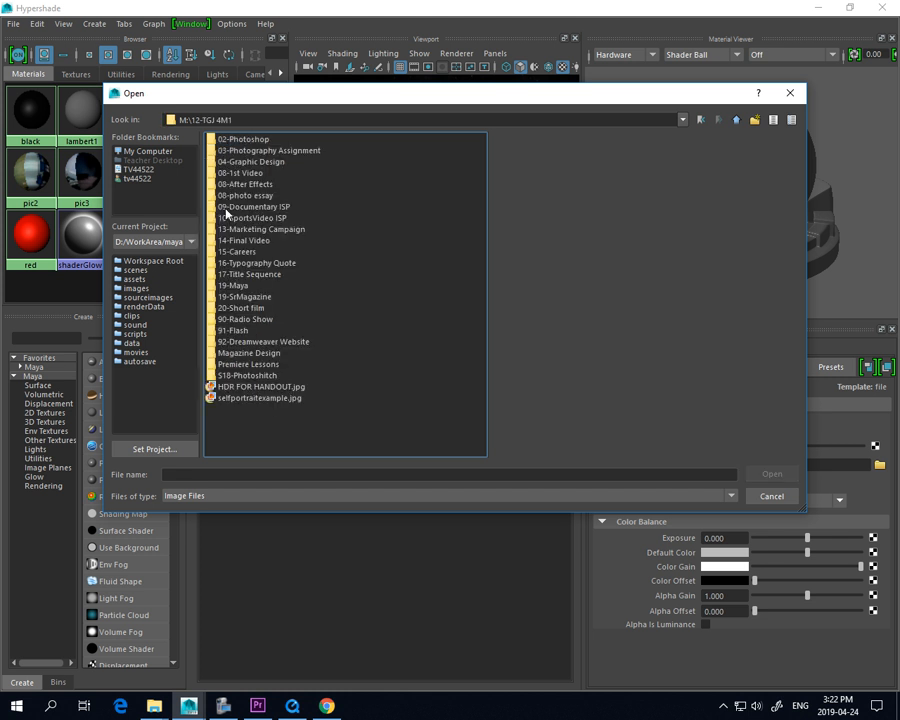
pyautogui.doubleClick(233, 286)
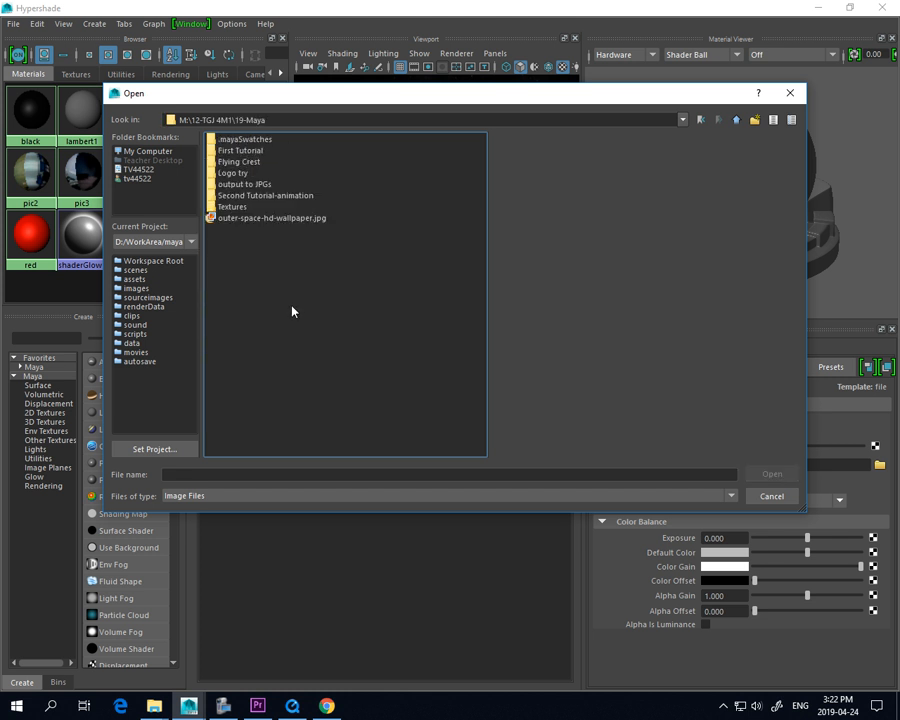
pyautogui.click(253, 219)
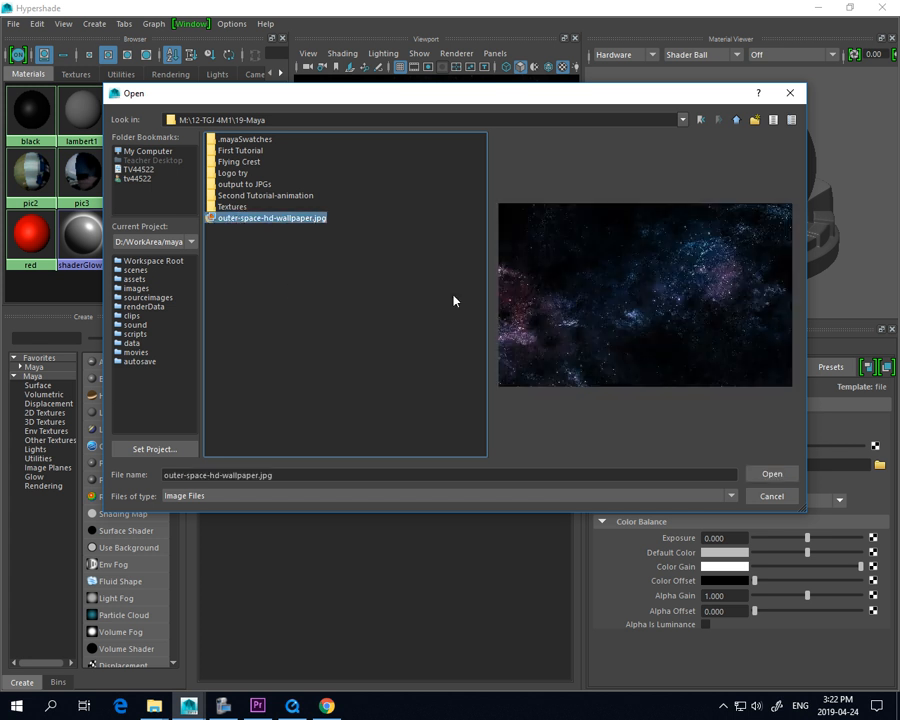
pyautogui.click(771, 475)
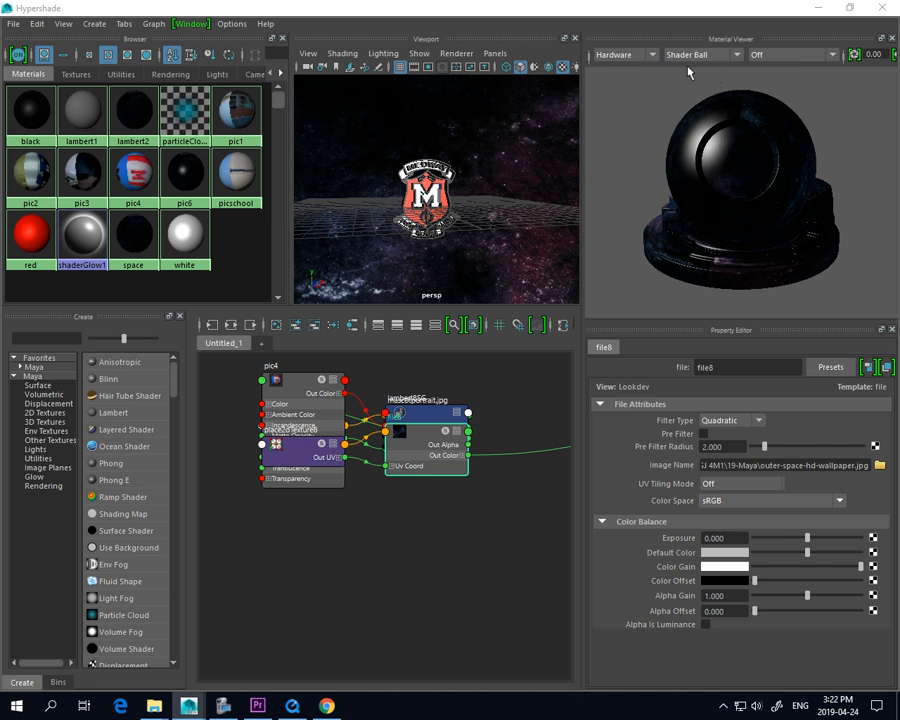
# Preview the material on the Cloth and Ocean sample shapes, finishing on the Shader Ball
pyautogui.click(731, 58)
pyautogui.click(729, 84)
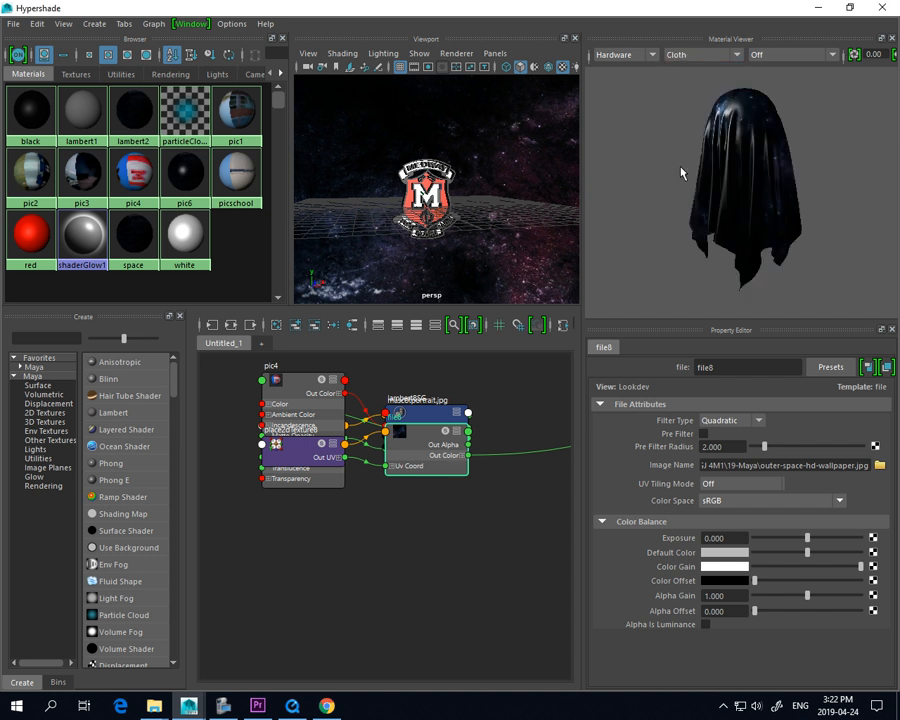
pyautogui.click(736, 56)
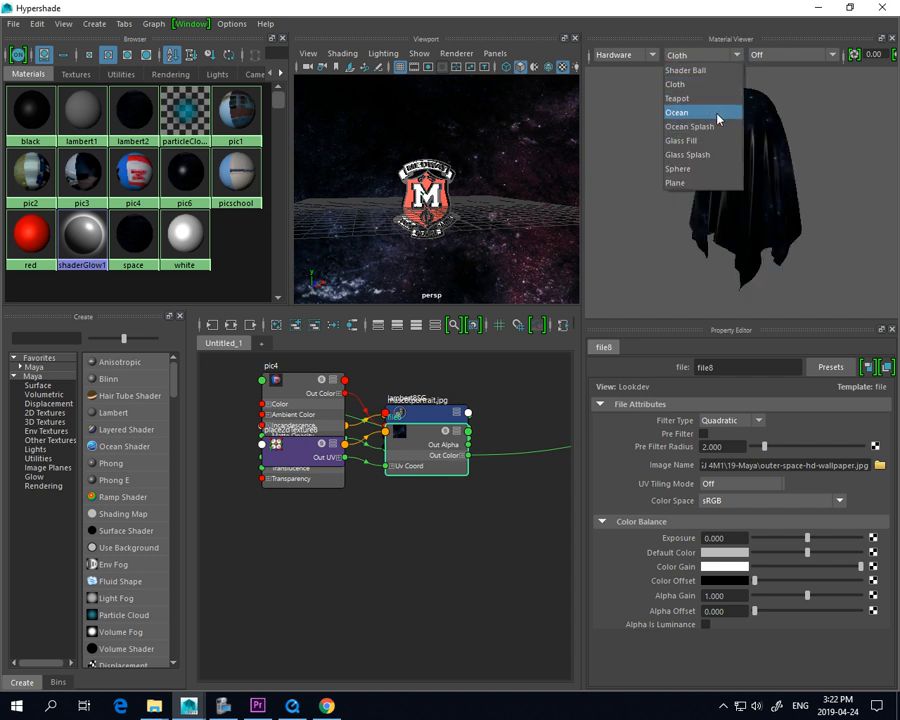
pyautogui.click(720, 114)
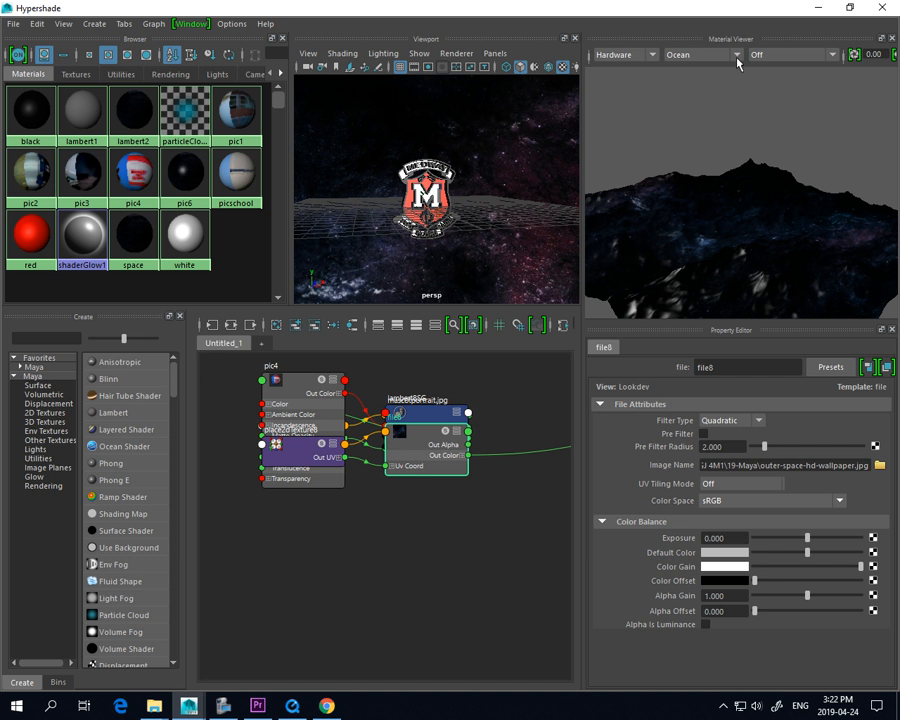
pyautogui.click(736, 56)
pyautogui.click(731, 71)
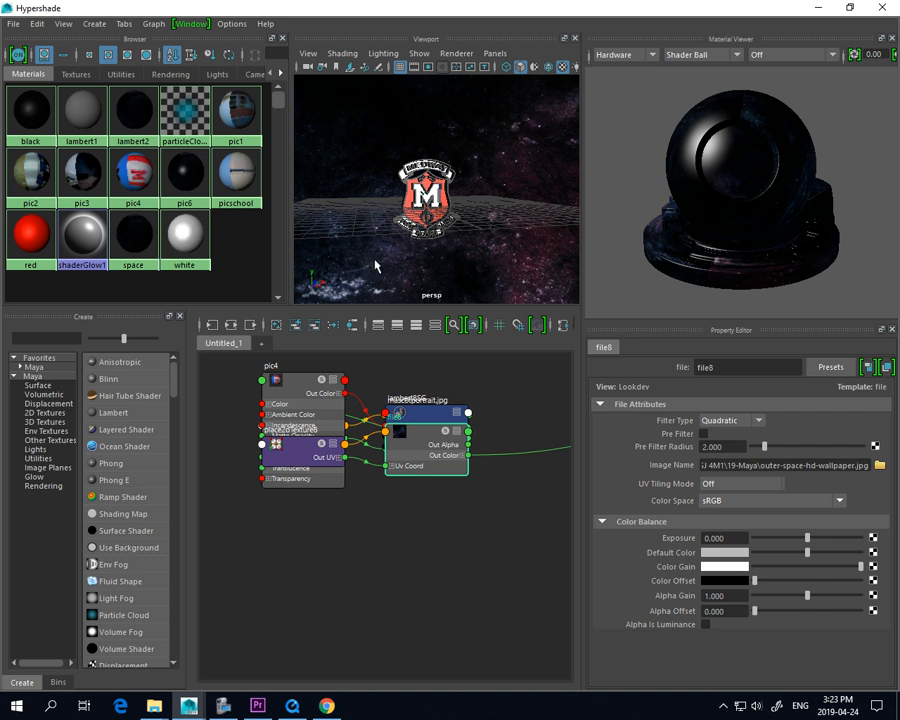
# Close the Hypershade, create a polygon sphere in the scene and set its scale to 15 on all three axes
pyautogui.click(881, 7)
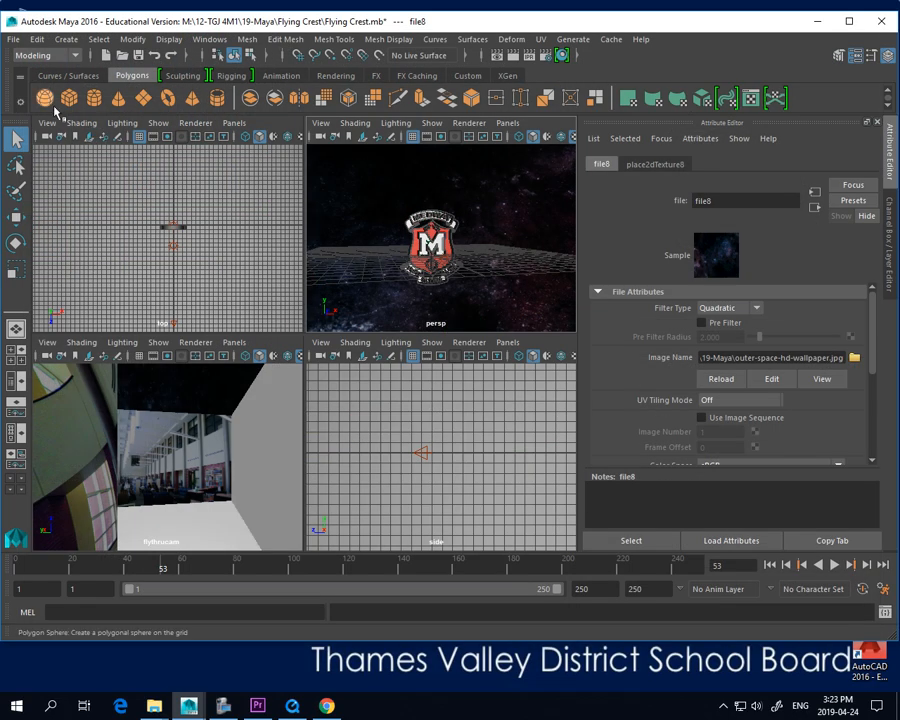
pyautogui.click(45, 98)
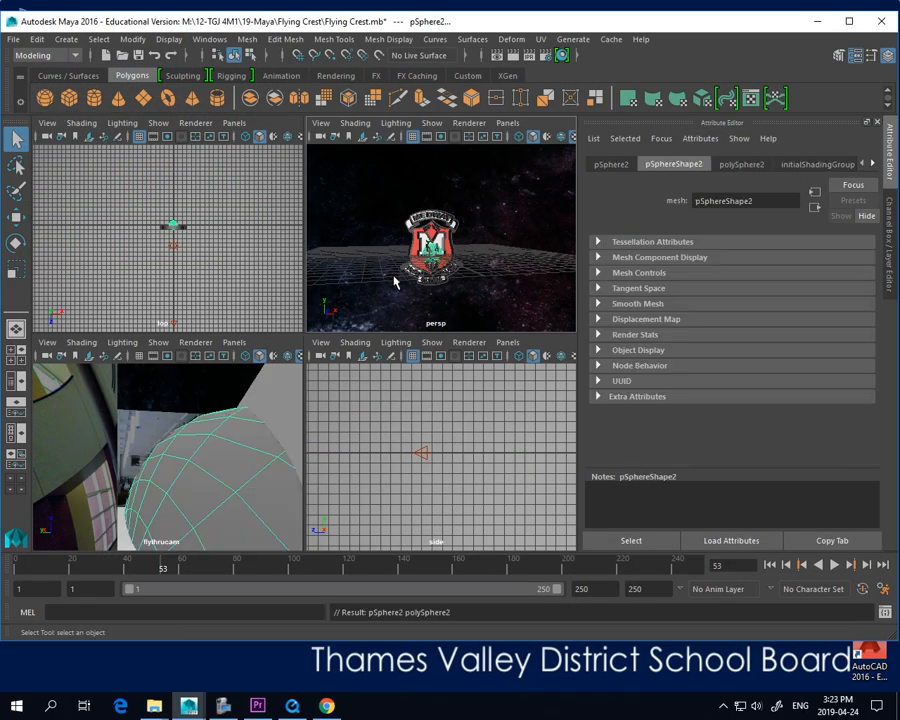
pyautogui.click(610, 164)
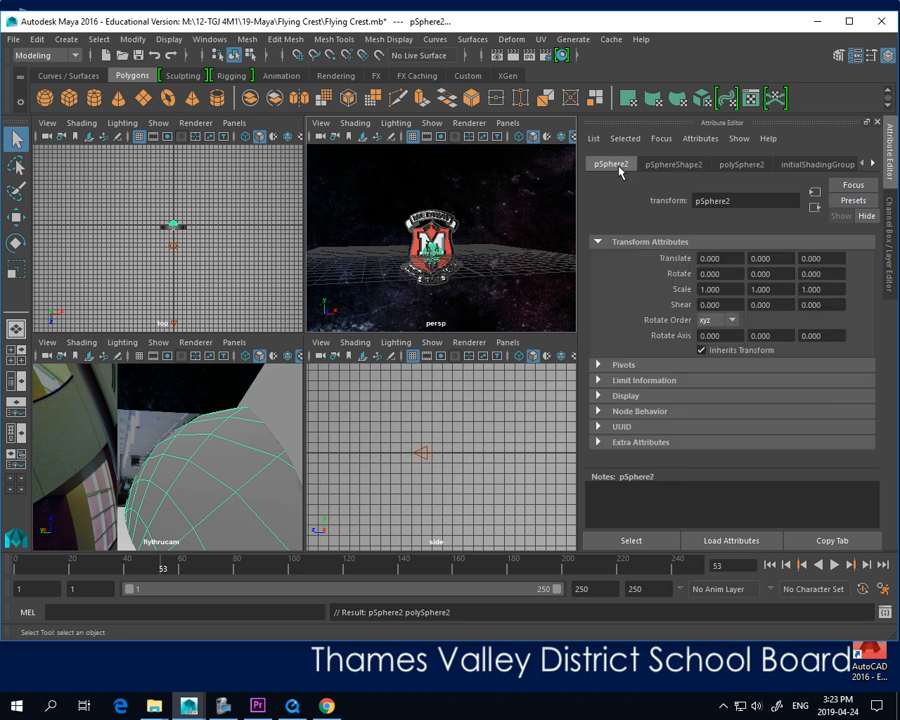
pyautogui.moveTo(742, 289); pyautogui.dragTo(663, 283)
pyautogui.write('15')
pyautogui.press('Tab')
pyautogui.write('15')
pyautogui.press('Tab')
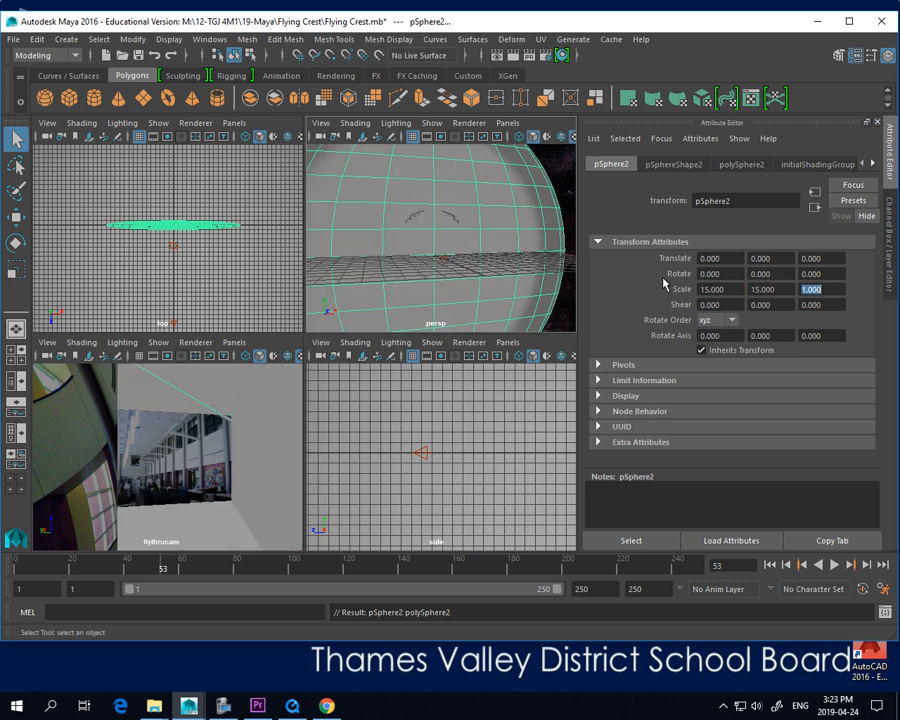
pyautogui.write('15')
pyautogui.press('Tab')
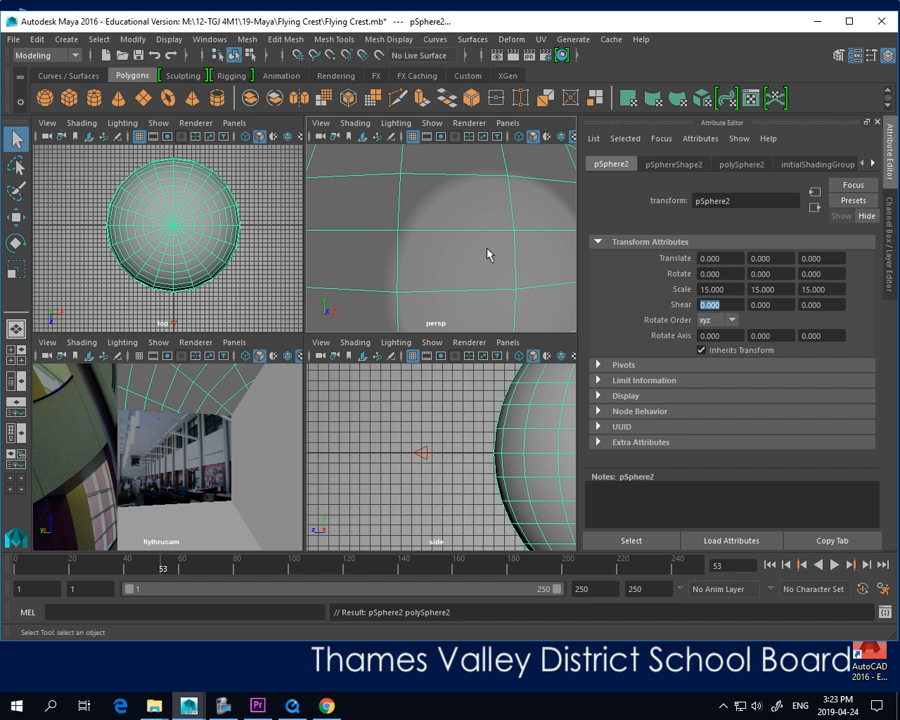
pyautogui.press('f')
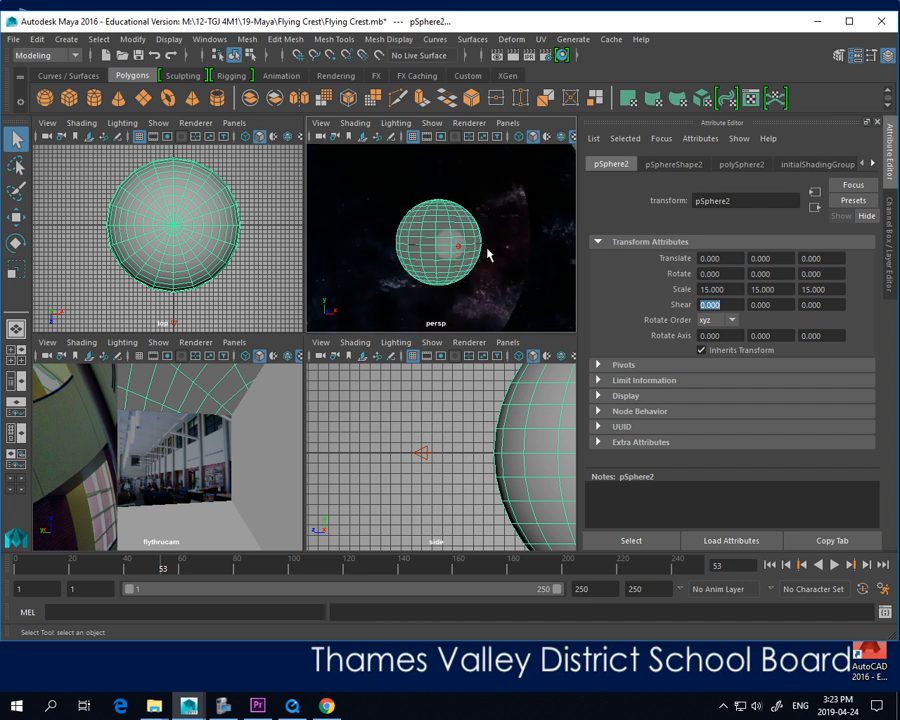
# Reopen the Hypershade, assign the pic6 material to the new sphere and inspect it in the perspective view
pyautogui.click(562, 53)
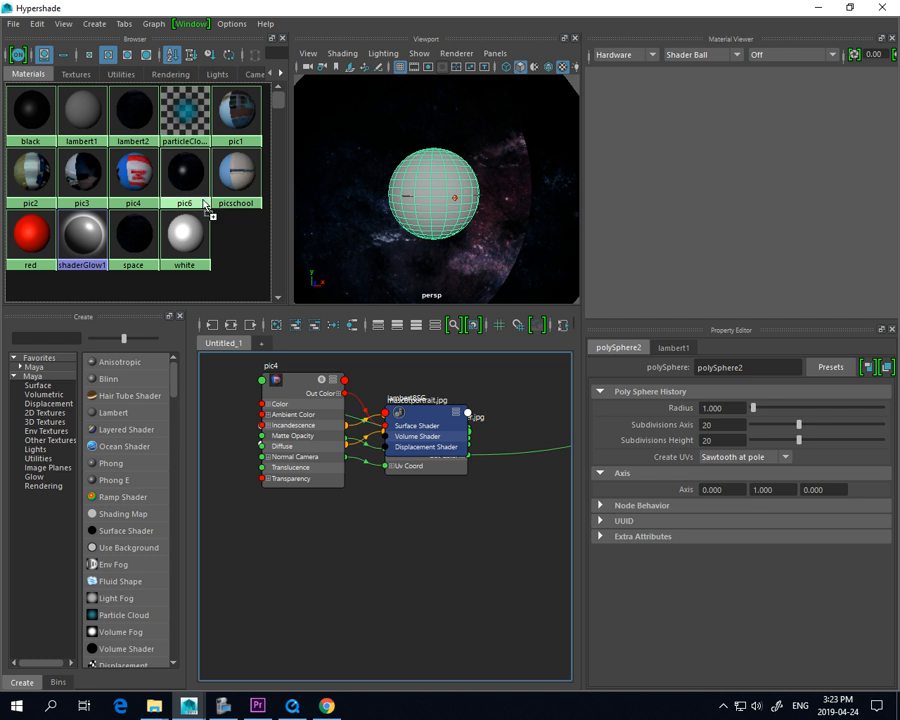
pyautogui.moveTo(187, 176)
pyautogui.mouseDown(button='middle')
pyautogui.moveTo(426, 236)
pyautogui.moveTo(420, 222)
pyautogui.mouseUp(button='middle')
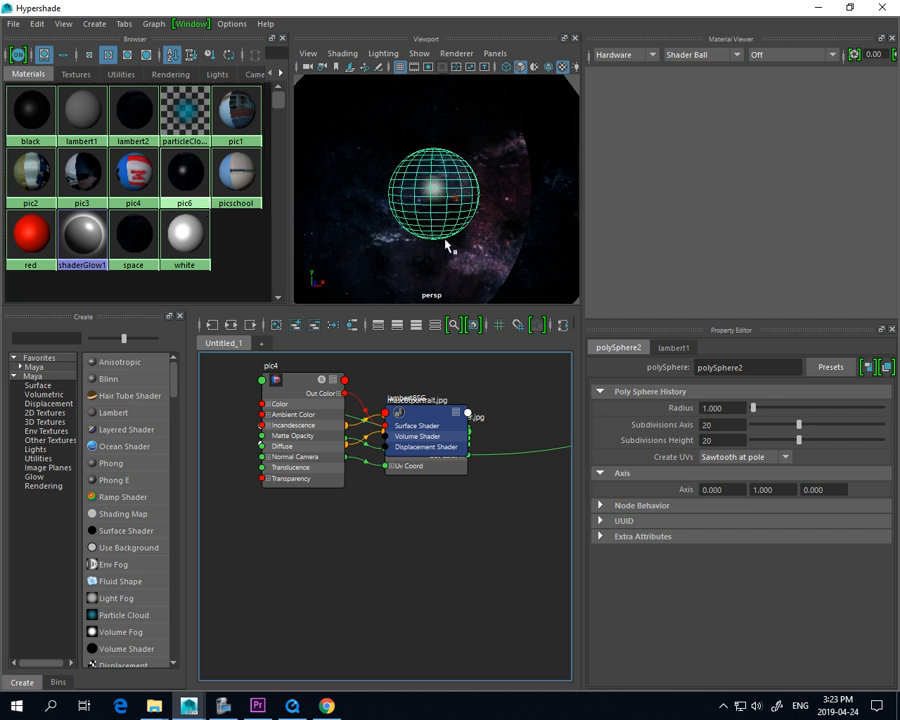
pyautogui.scroll(5, 446, 228)
pyautogui.scroll(-3, 444, 224)
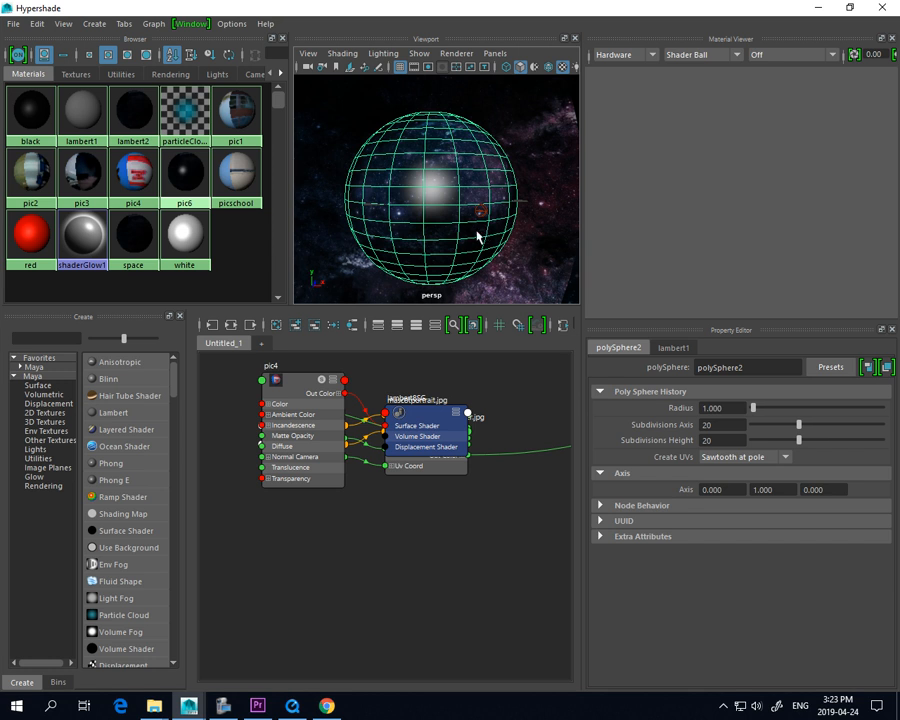
pyautogui.keyDown('alt'); pyautogui.moveTo(400, 237); pyautogui.dragTo(468, 237); pyautogui.keyUp('alt')
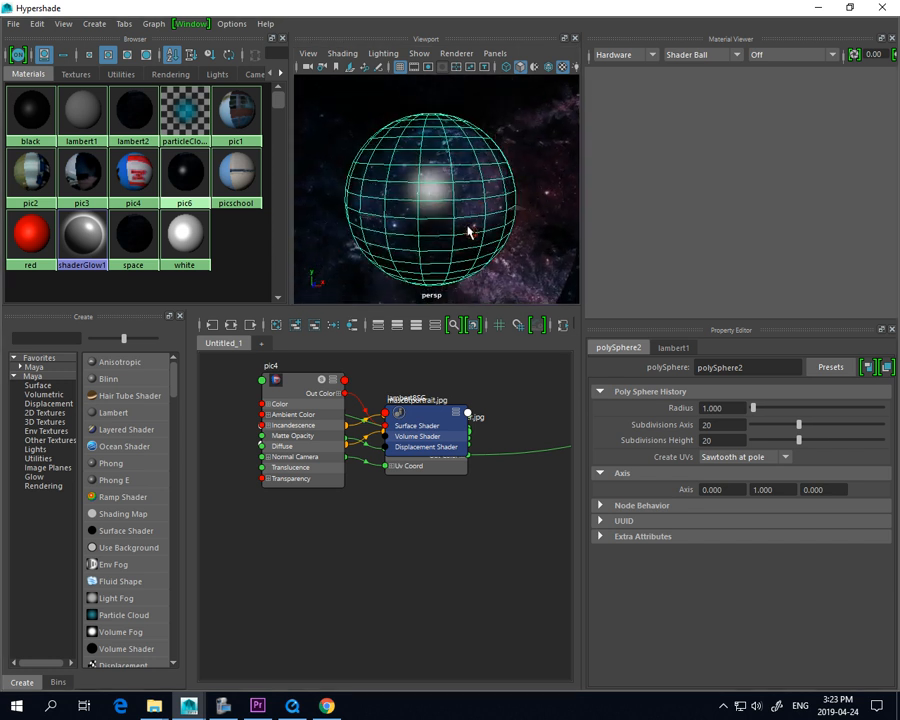
# Close the Hypershade, delete the large space-textured sphere and create a polygon cube in the scene
pyautogui.click(882, 10)
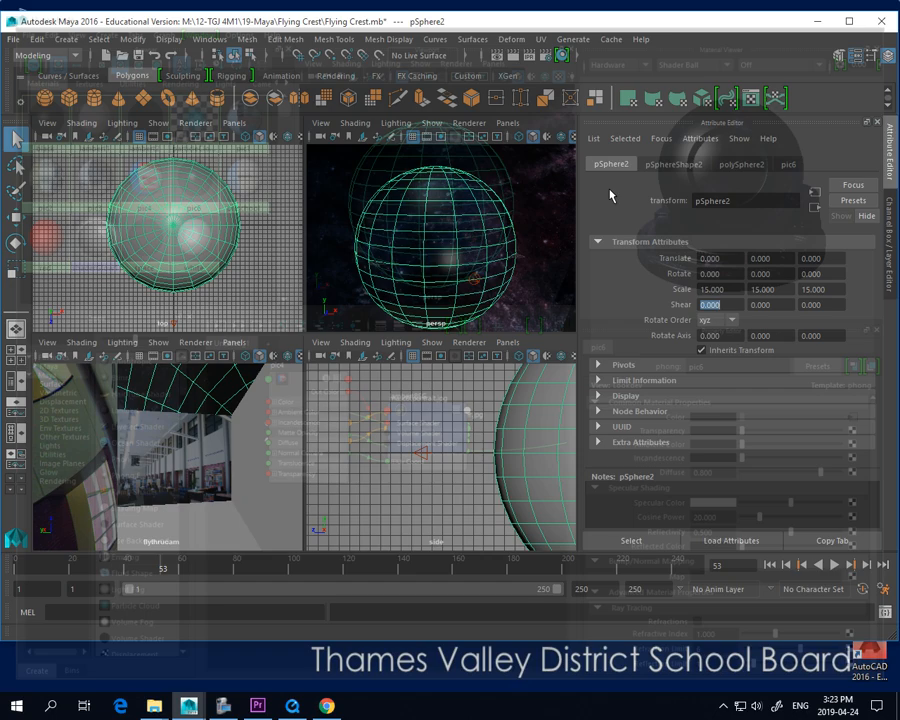
pyautogui.press('Delete')
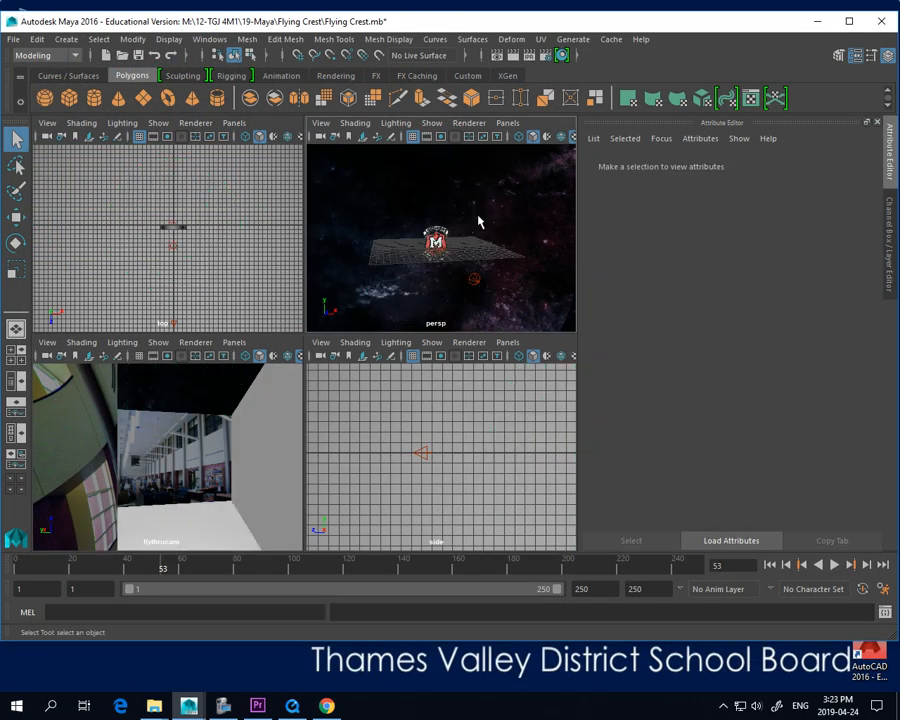
pyautogui.click(70, 98)
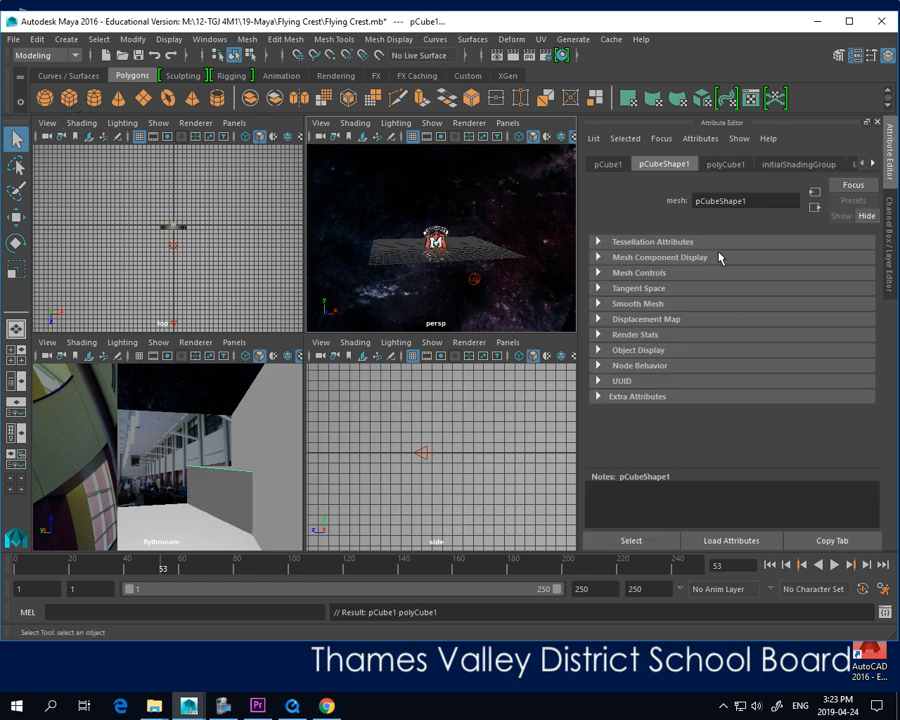
# Set the cube's scale to 10 on all three axes and hide the grid in the perspective view
pyautogui.click(608, 164)
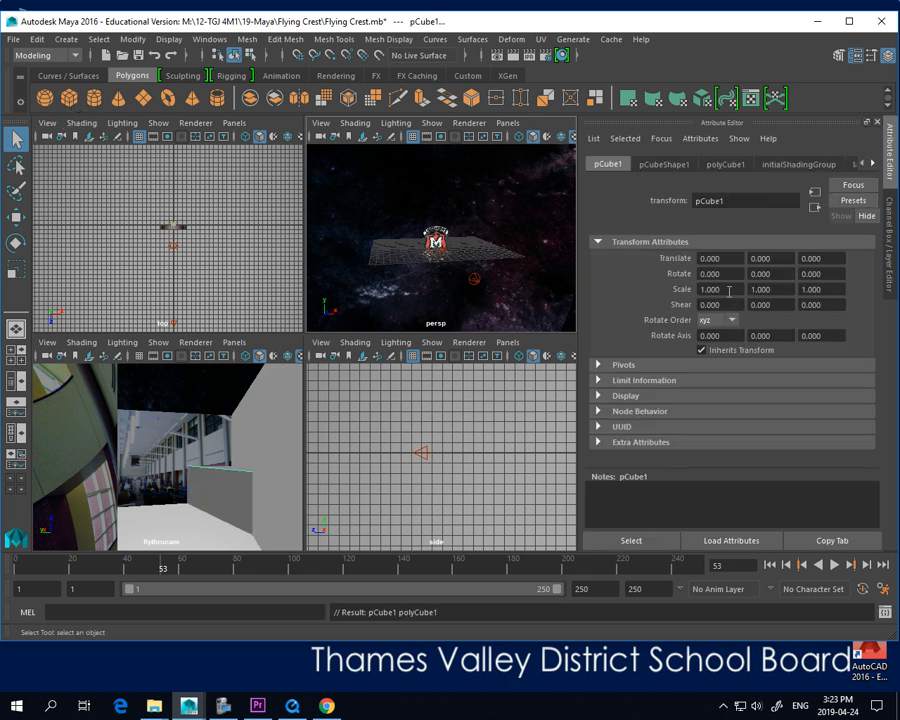
pyautogui.moveTo(727, 293); pyautogui.dragTo(685, 293)
pyautogui.write('10')
pyautogui.press('Tab')
pyautogui.write('10')
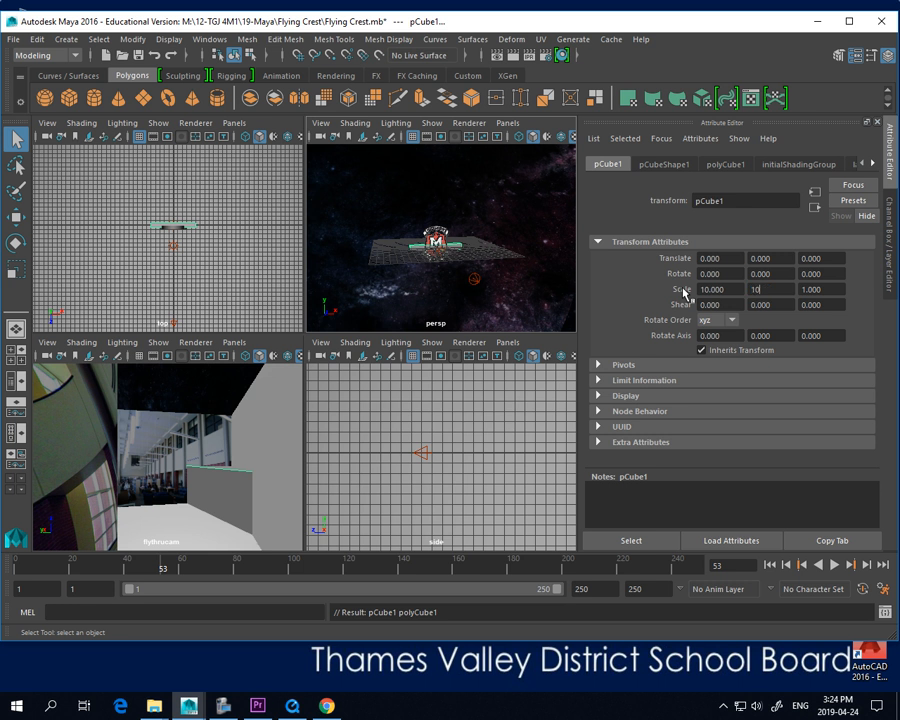
pyautogui.press('Tab')
pyautogui.write('10')
pyautogui.press('Tab')
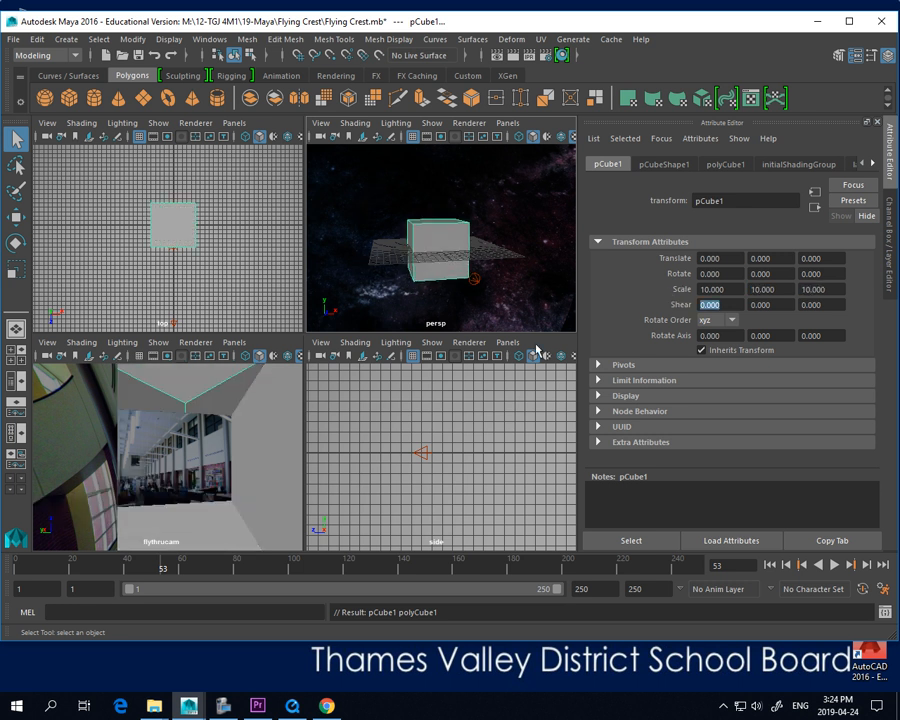
pyautogui.keyDown('alt'); pyautogui.moveTo(414, 271); pyautogui.dragTo(472, 283); pyautogui.keyUp('alt')
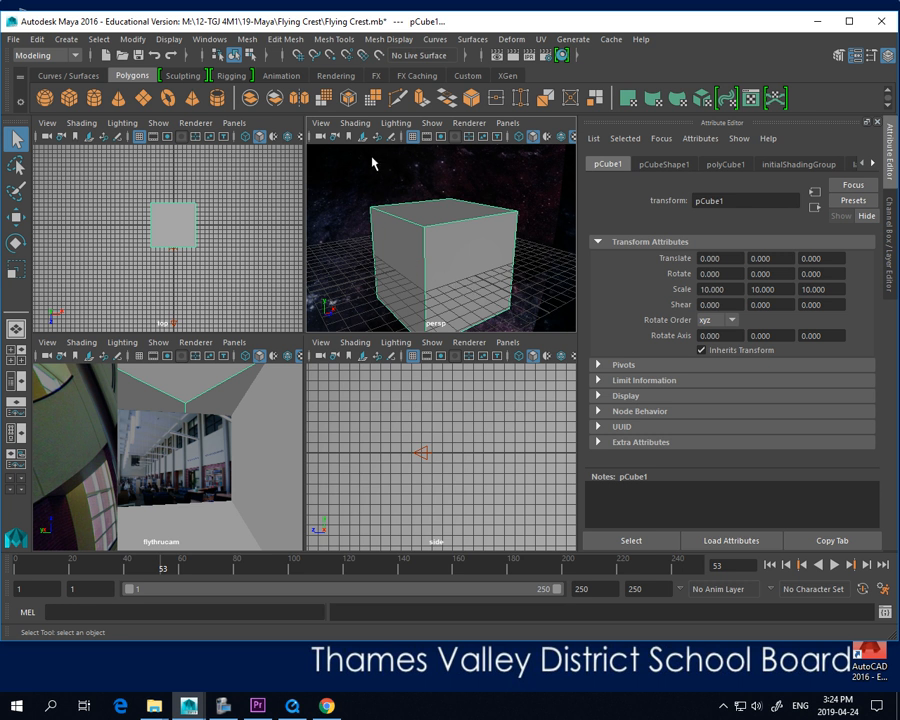
pyautogui.click(410, 140)
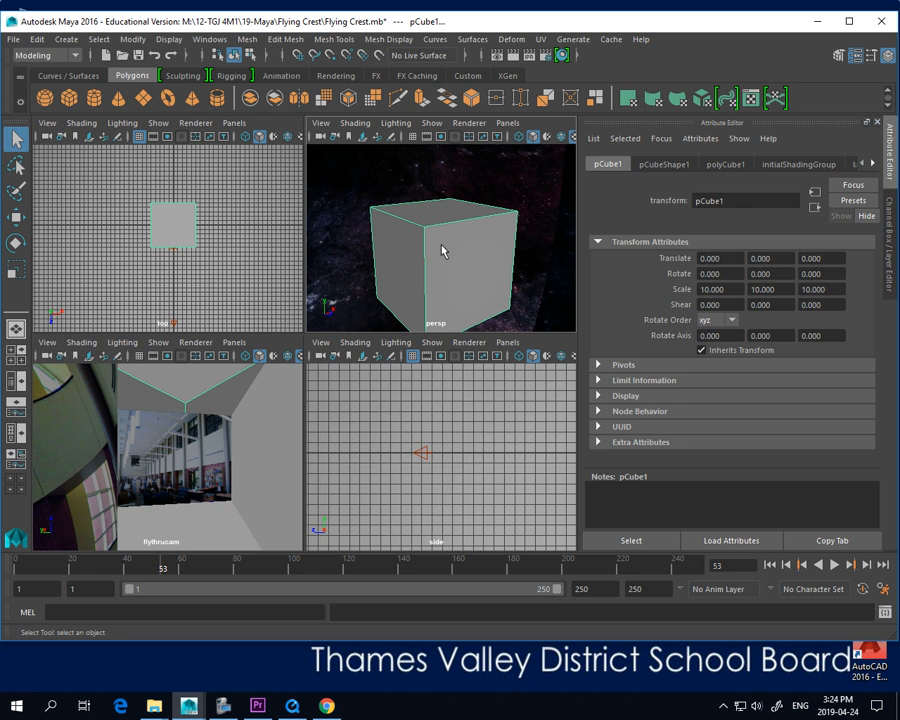
# Using face selection, pick the cube's front face and assign the pic4 material to it in the Hypershade
pyautogui.click(838, 56)
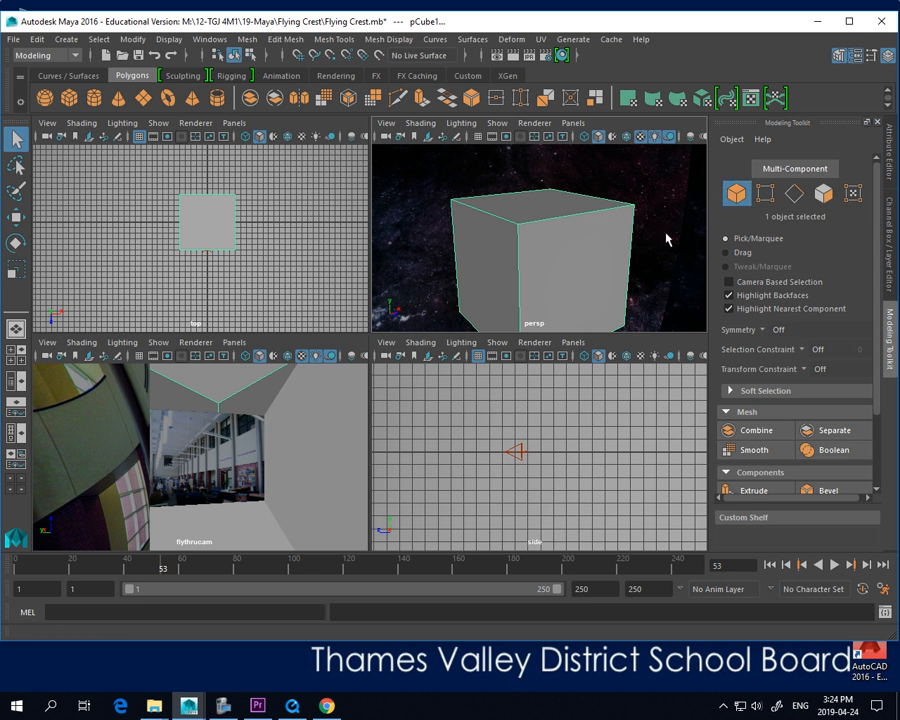
pyautogui.click(795, 196)
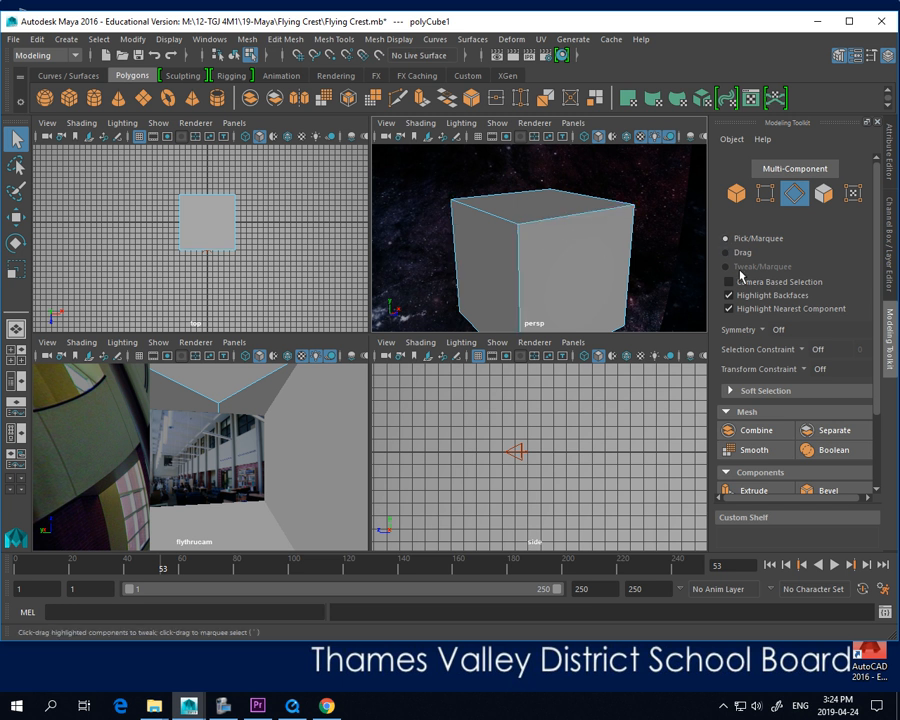
pyautogui.click(823, 193)
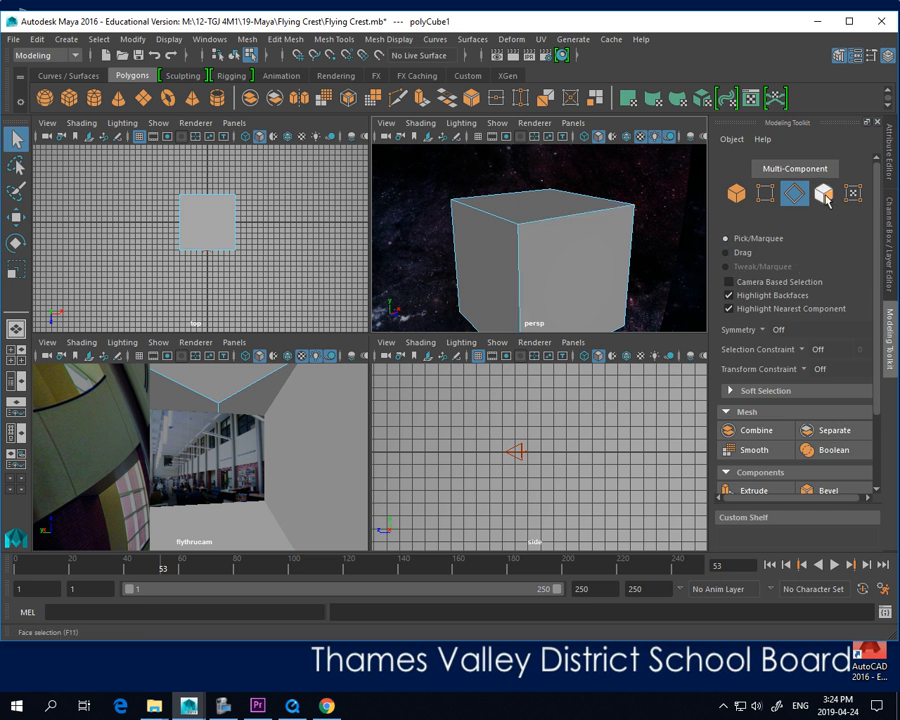
pyautogui.click(562, 262)
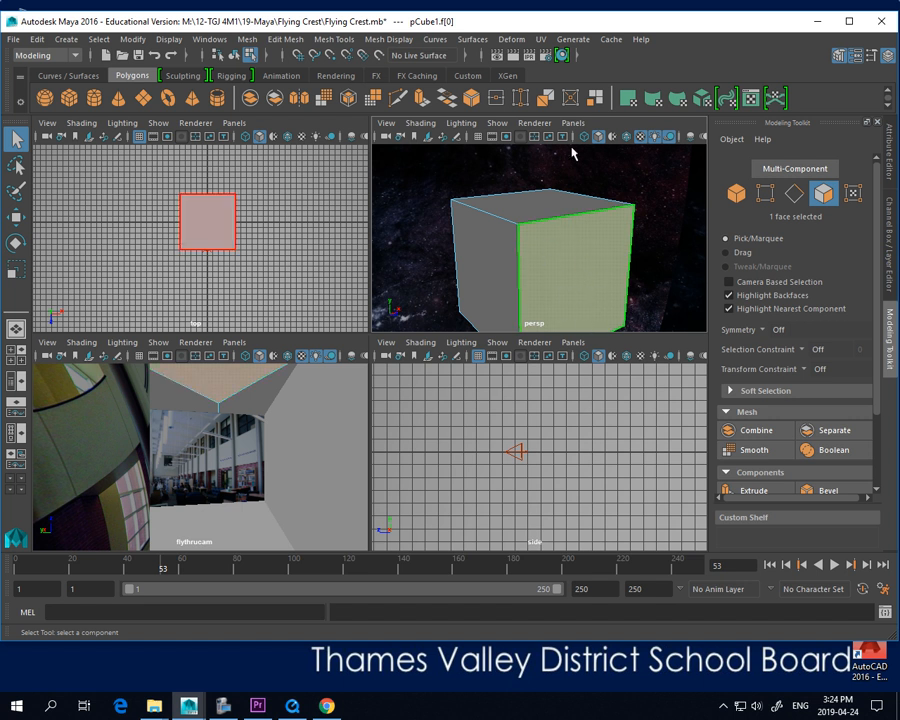
pyautogui.click(562, 55)
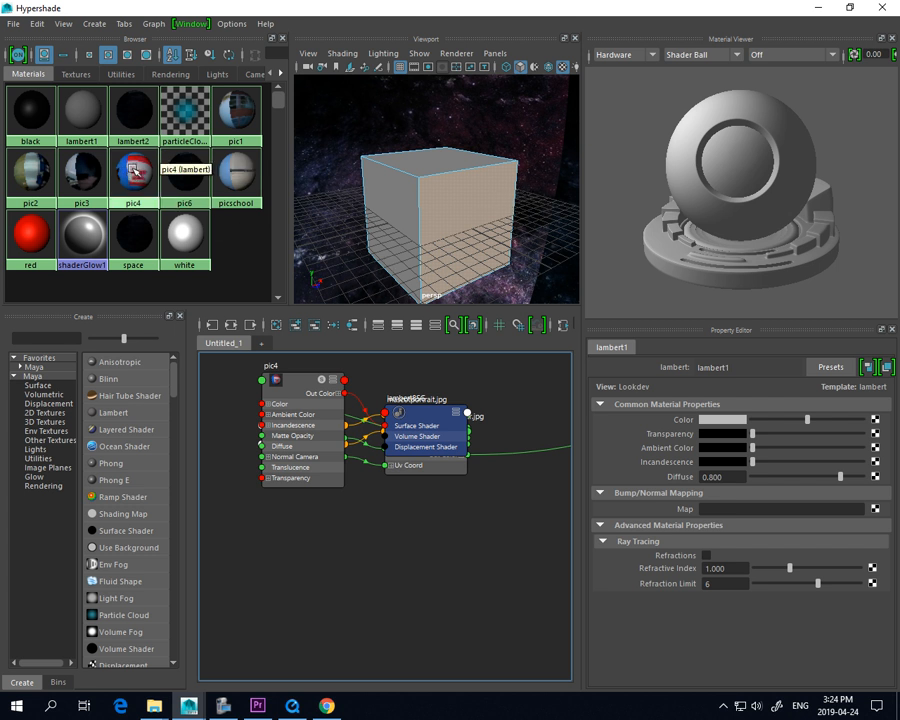
pyautogui.moveTo(133, 168); pyautogui.dragTo(465, 211, button='middle')
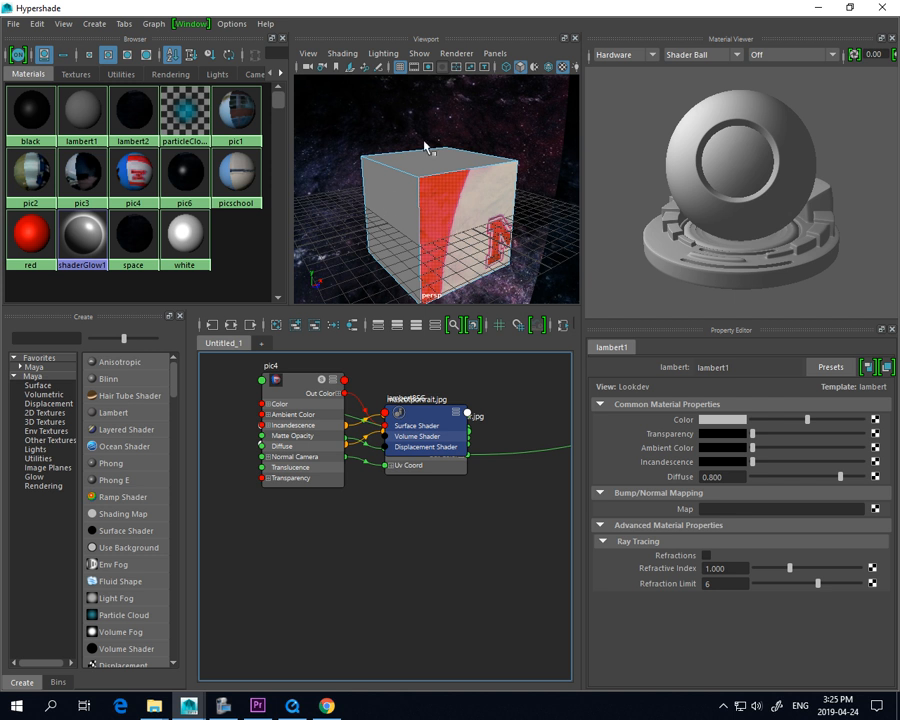
# Select the side face adjacent to the pic4 face, assign the picschool material to it and close the Hypershade
pyautogui.rightClick(395, 196)
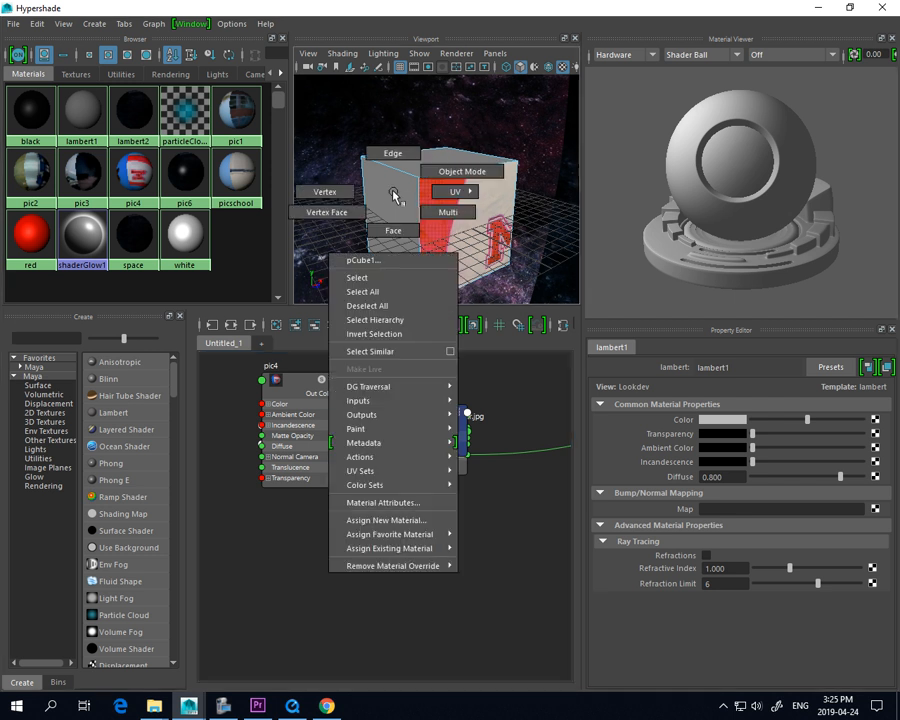
pyautogui.click(441, 174)
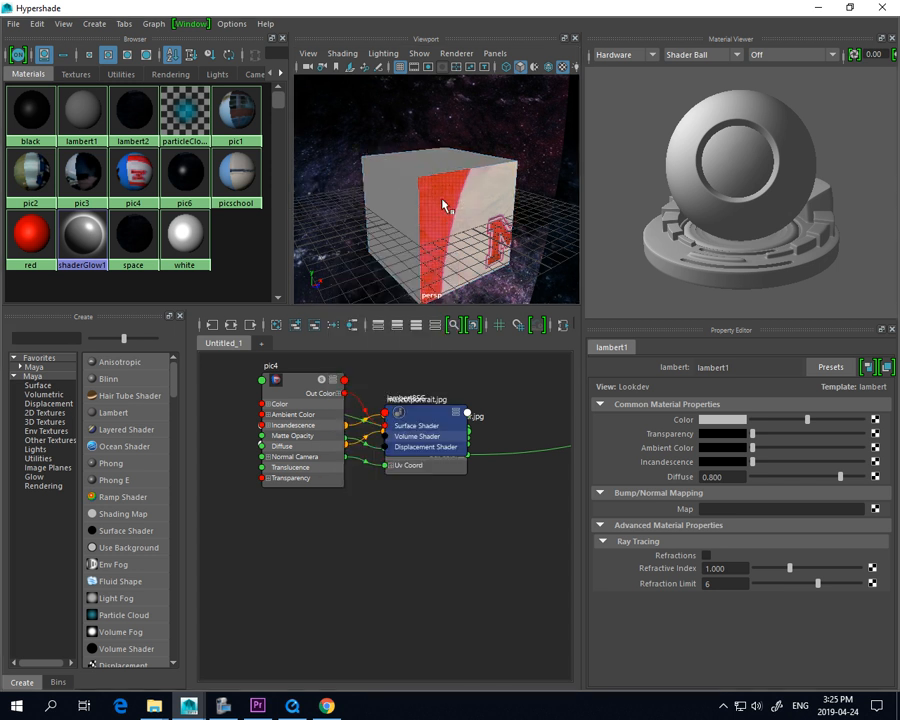
pyautogui.rightClick(387, 191)
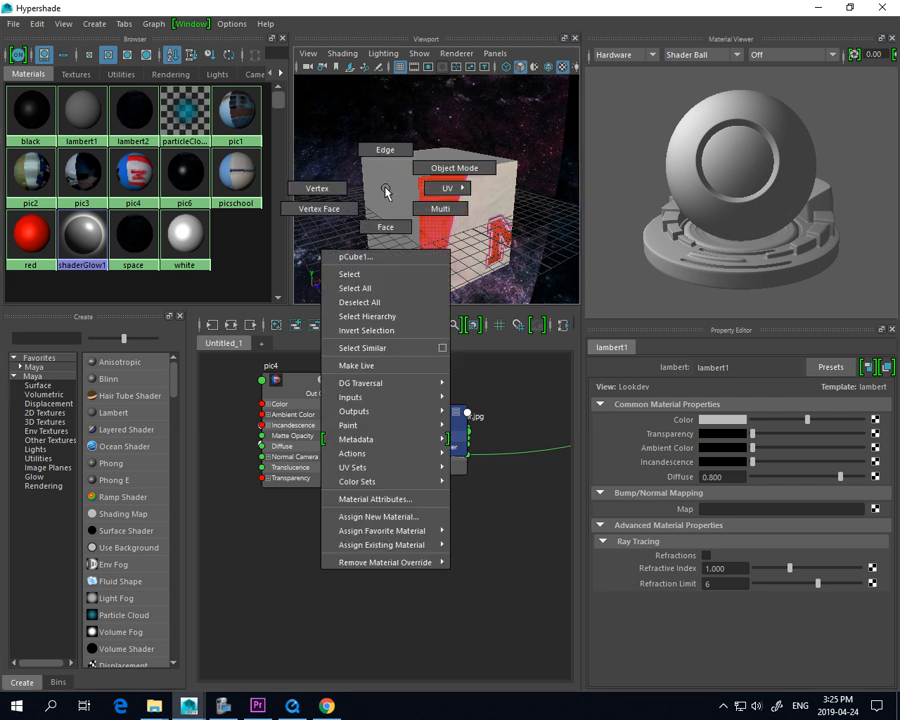
pyautogui.click(387, 229)
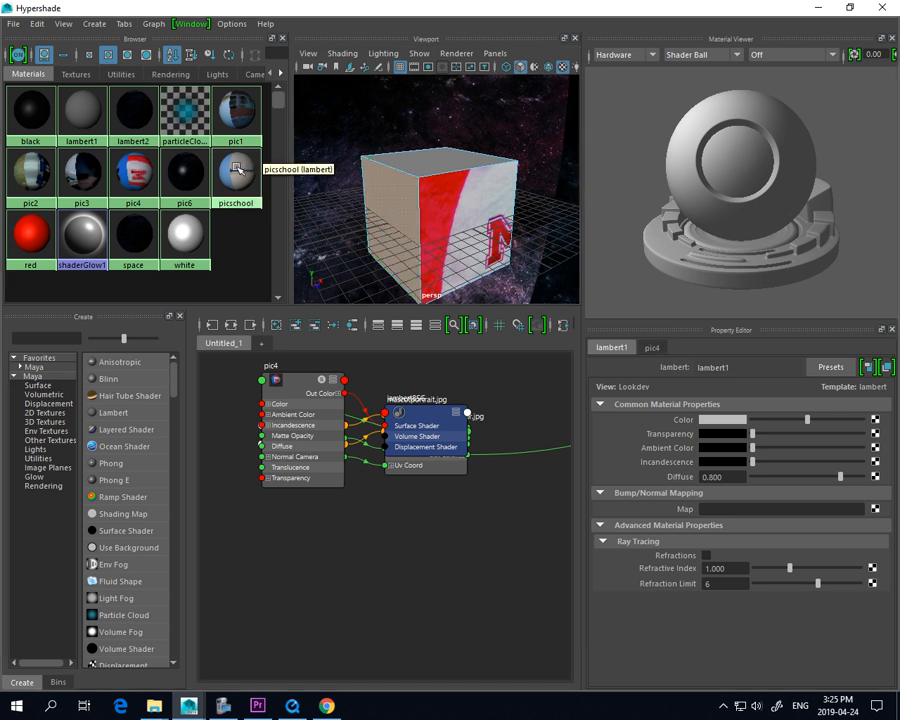
pyautogui.moveTo(237, 168); pyautogui.dragTo(388, 224, button='middle')
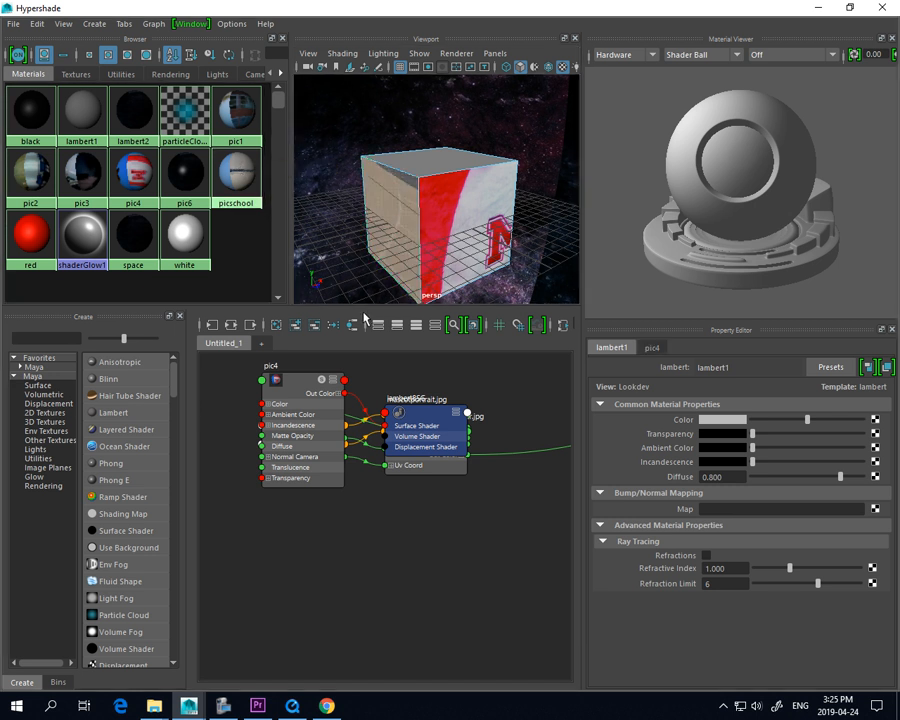
pyautogui.click(388, 256)
pyautogui.click(542, 156)
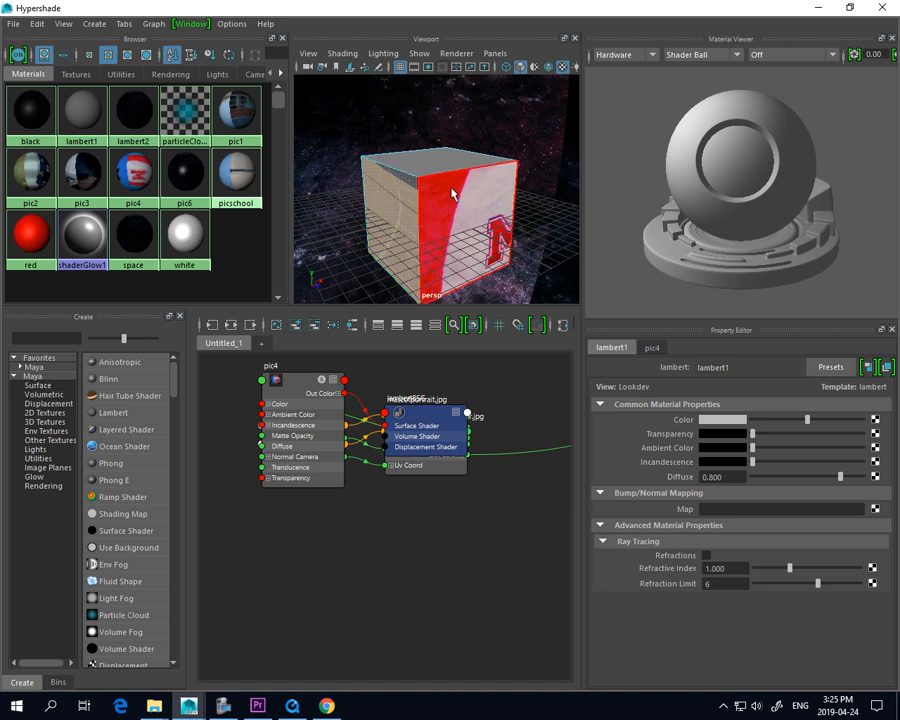
pyautogui.click(407, 203)
pyautogui.click(882, 8)
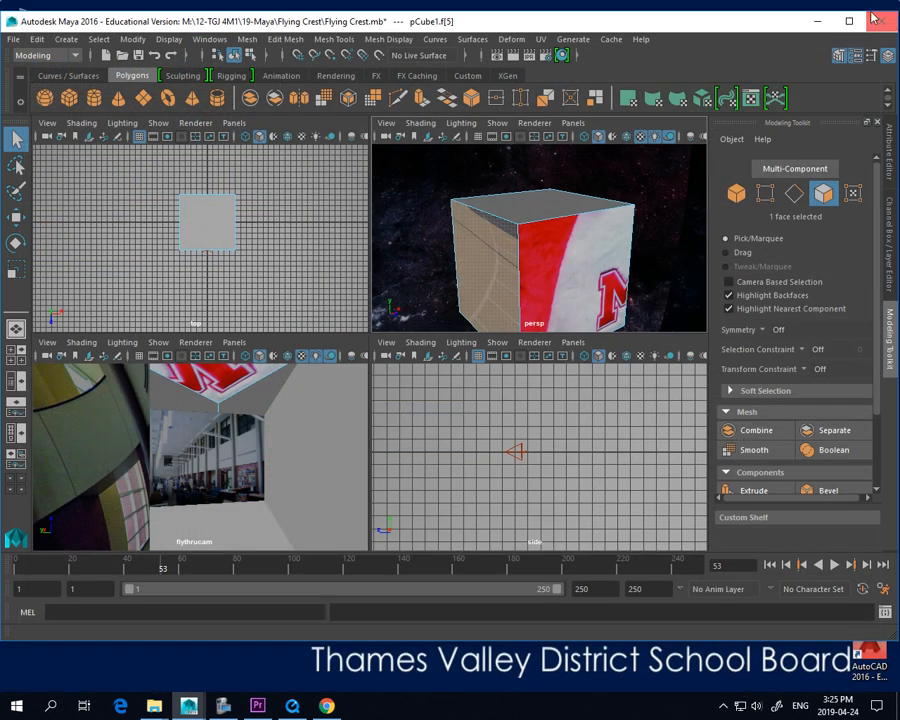
# Apply Contour Stretch UV mapping to the cube's pic4 face and to its picschool face
pyautogui.click(579, 247)
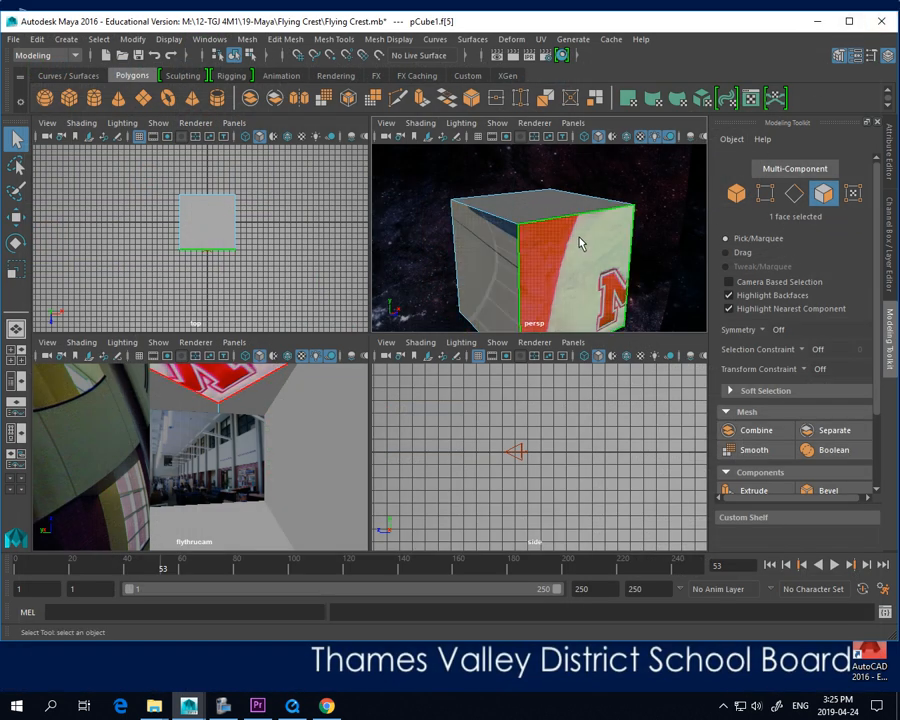
pyautogui.click(541, 39)
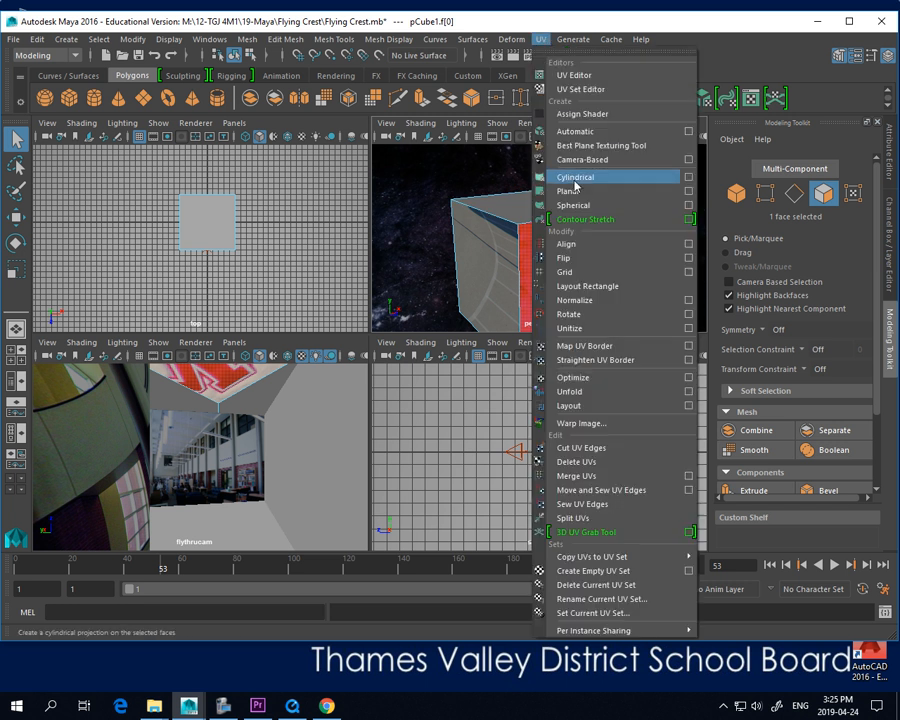
pyautogui.click(585, 219)
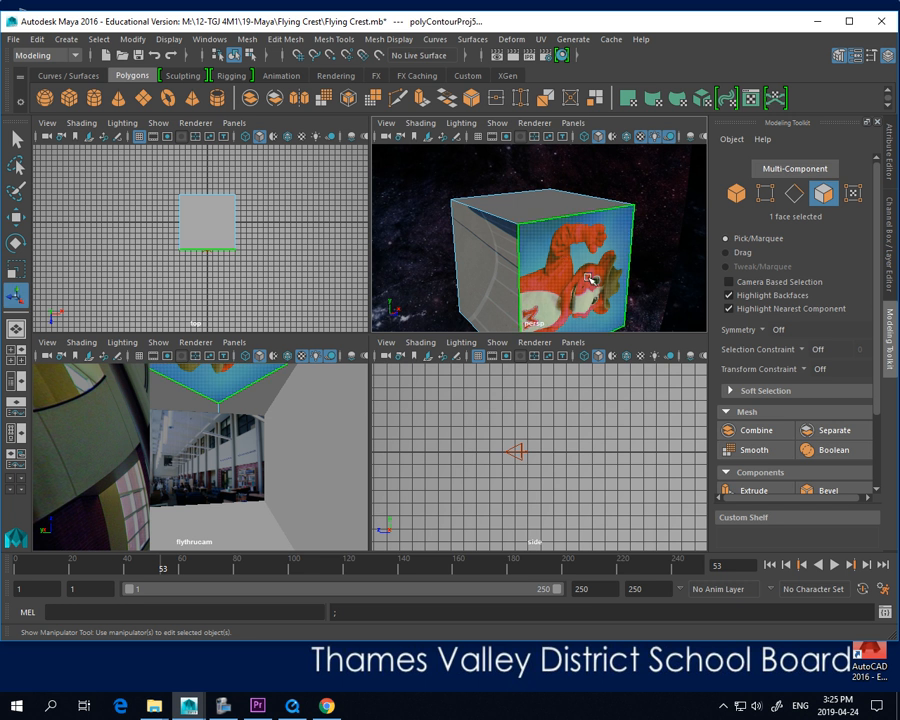
pyautogui.click(485, 258)
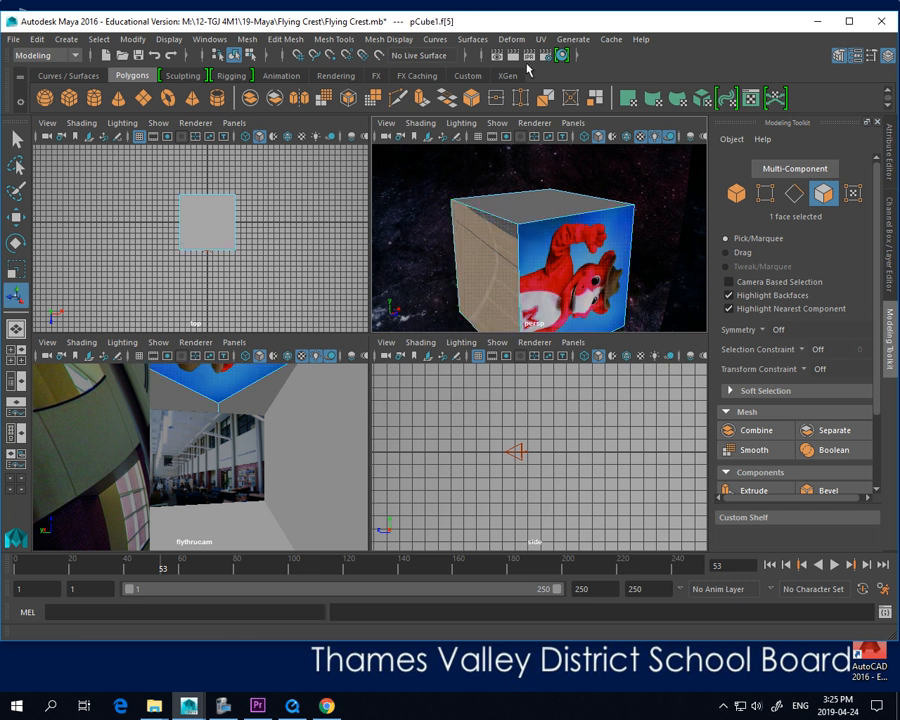
pyautogui.click(540, 39)
pyautogui.click(590, 217)
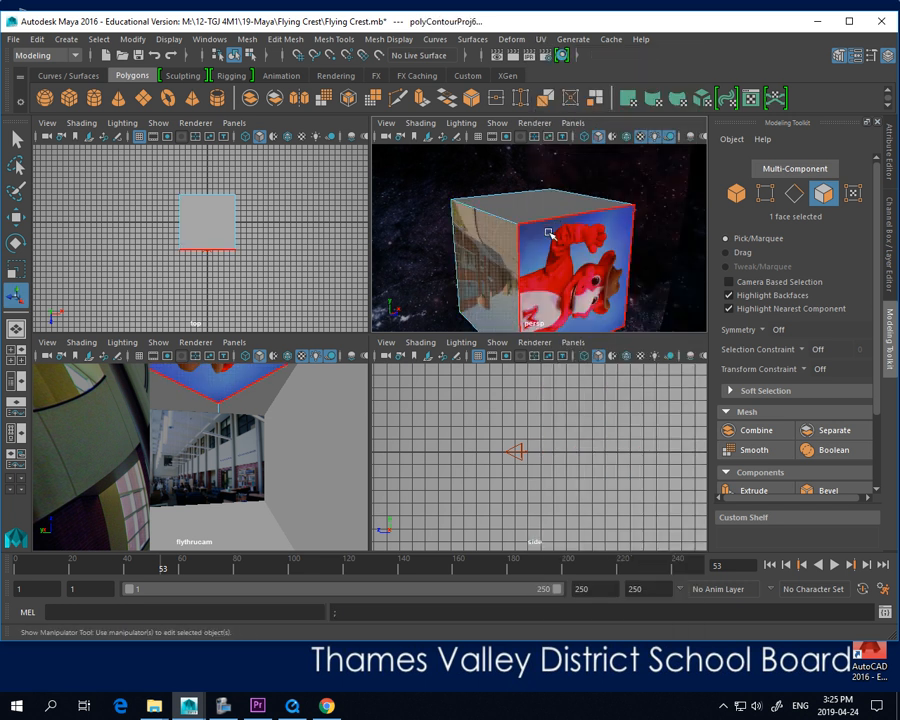
pyautogui.click(538, 207)
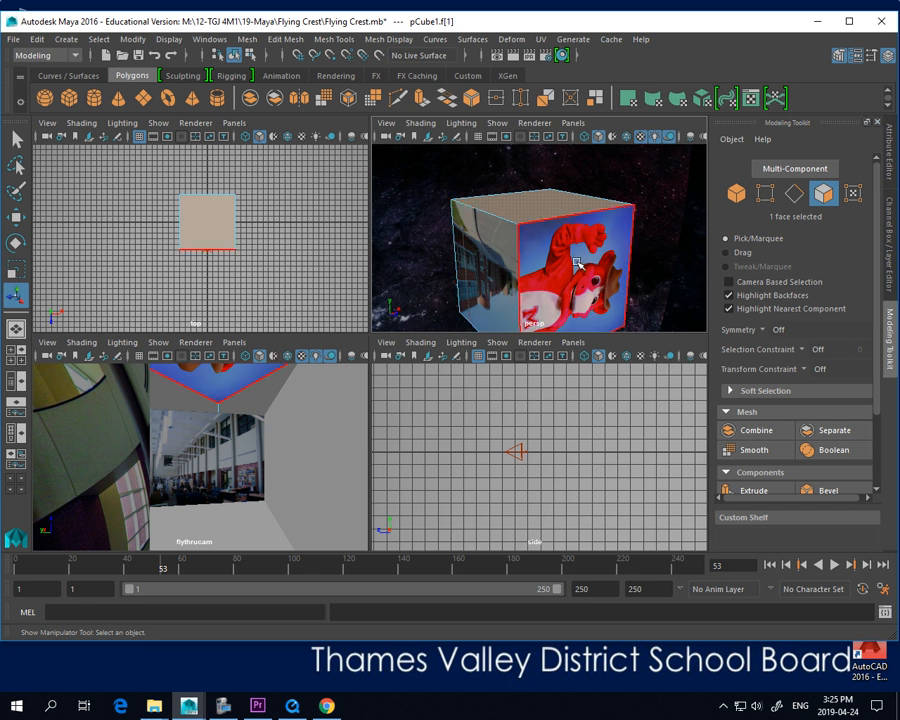
# Select the pic4 face and rotate its UVs by 90 degrees through the Rotate UVs options
pyautogui.click(580, 315)
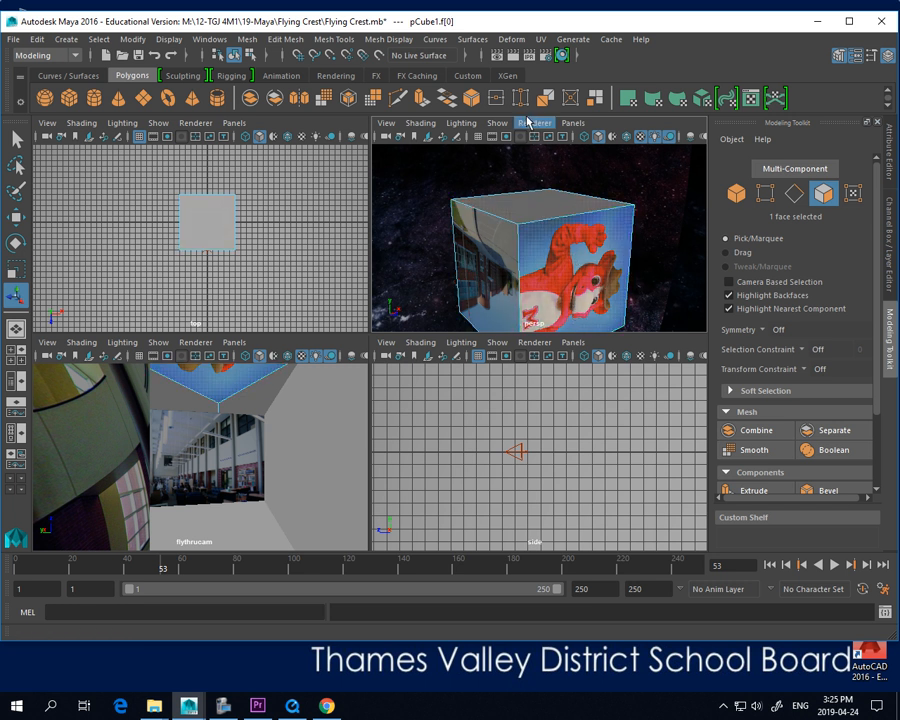
pyautogui.click(541, 40)
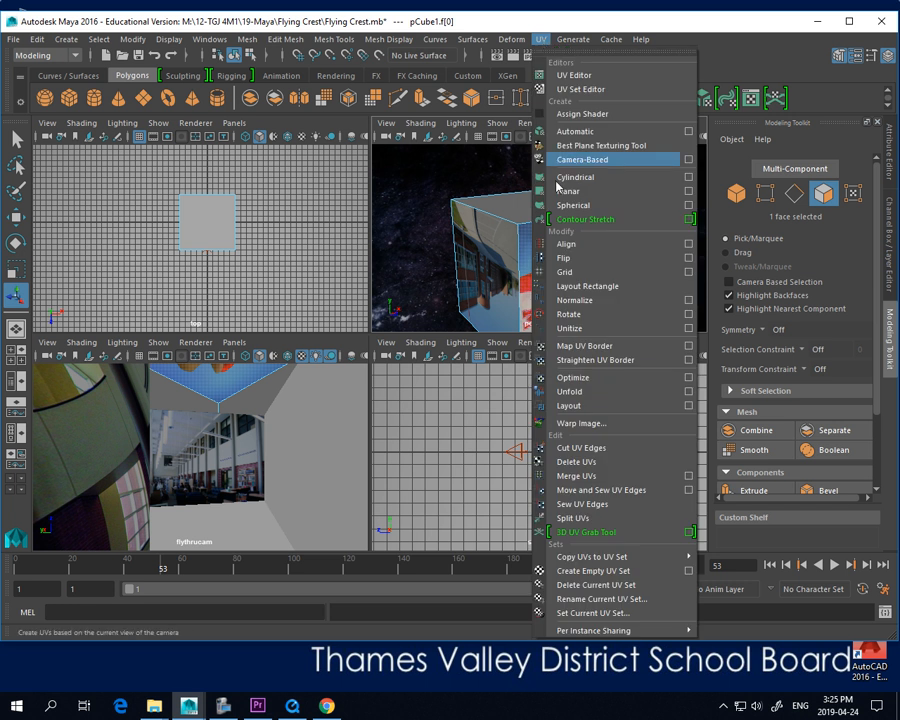
pyautogui.click(690, 321)
pyautogui.moveTo(623, 313); pyautogui.dragTo(538, 358)
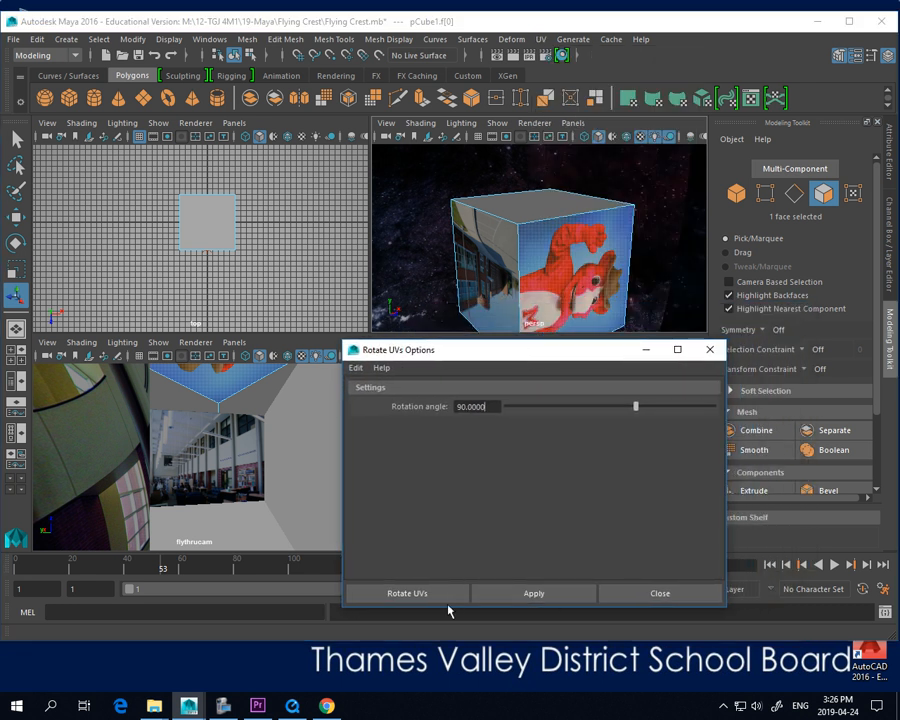
pyautogui.click(512, 597)
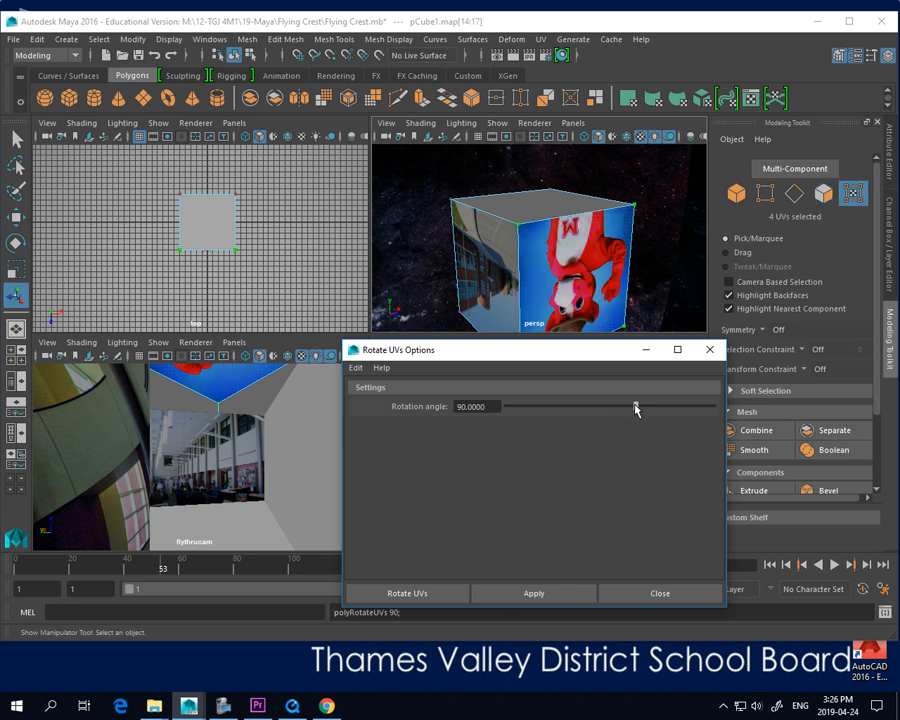
# Change the rotation angle to -90 degrees and apply it to the pic4 face's UVs
pyautogui.moveTo(636, 408); pyautogui.dragTo(564, 410)
pyautogui.moveTo(492, 408); pyautogui.dragTo(423, 410)
pyautogui.write('-90')
pyautogui.click(534, 593)
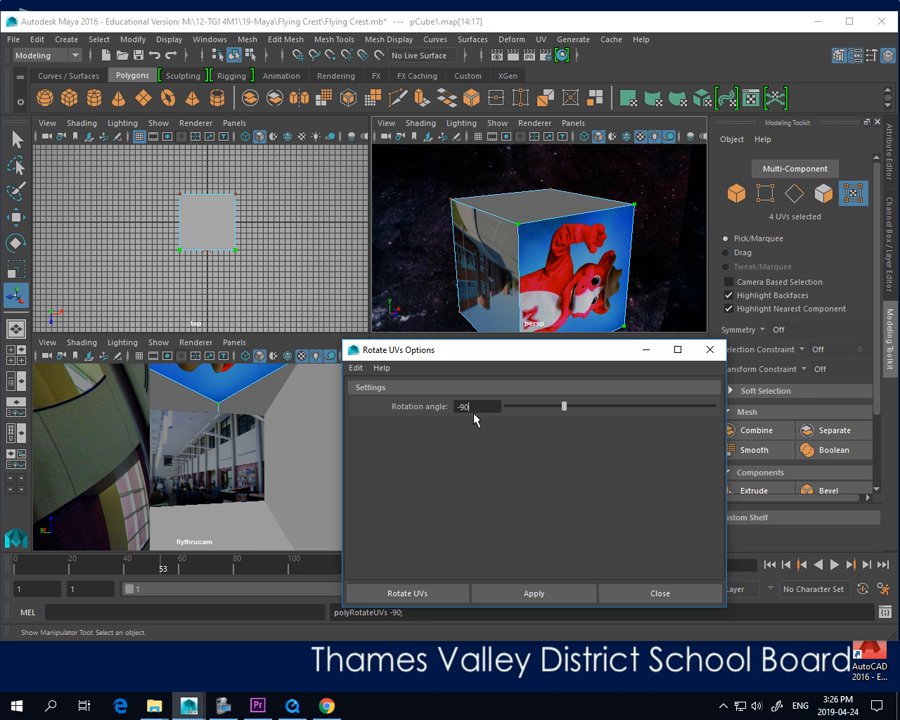
# Set the rotation angle to about -140.55 degrees and apply it repeatedly to the pic4 face's UVs
pyautogui.moveTo(560, 409)
pyautogui.mouseDown()
pyautogui.moveTo(547, 408)
pyautogui.moveTo(570, 408)
pyautogui.mouseUp()
pyautogui.click(529, 595)
pyautogui.click(534, 593)
pyautogui.click(545, 594)
pyautogui.click(571, 593)
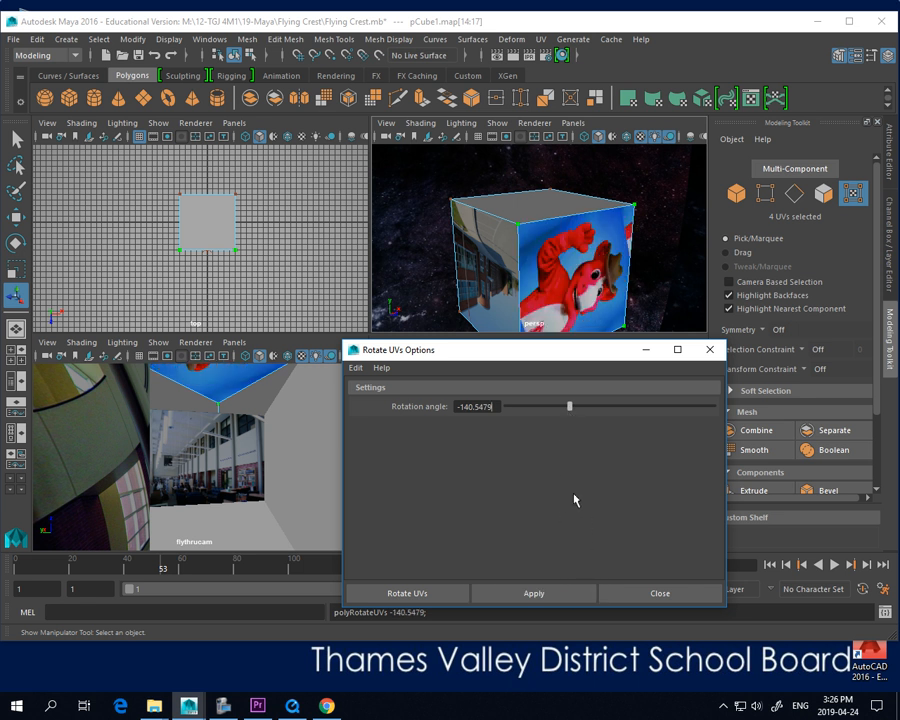
# Set the rotation angle to -120 degrees and apply it to the pic4 face's UVs
pyautogui.moveTo(494, 407); pyautogui.dragTo(450, 407)
pyautogui.write('-120')
pyautogui.press('Return')
pyautogui.click(536, 594)
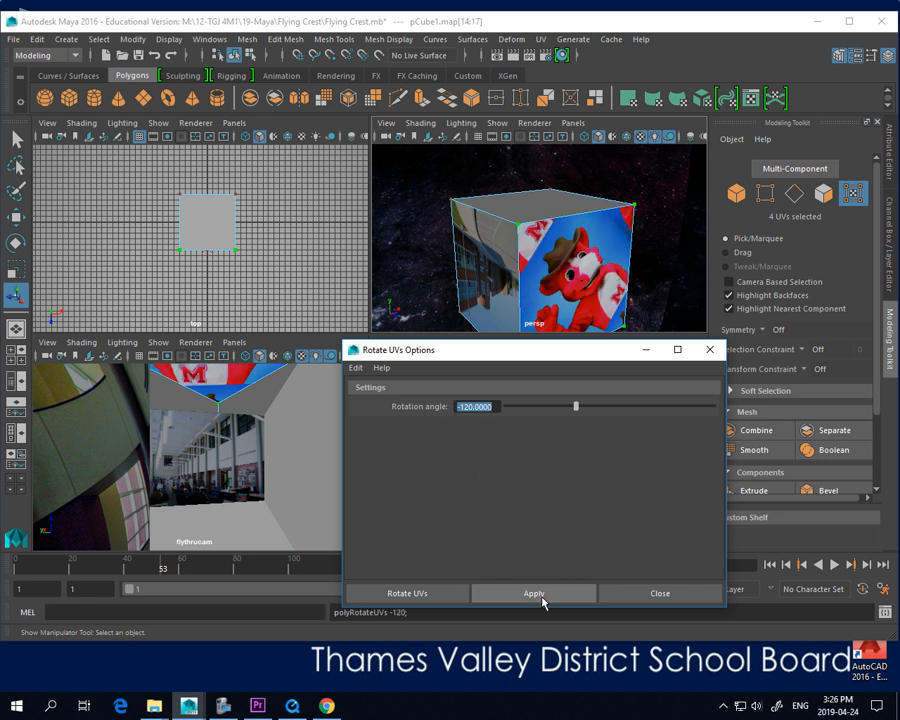
# Set the rotation angle to -130 degrees and apply it to the pic4 face's UVs
pyautogui.write('-13')
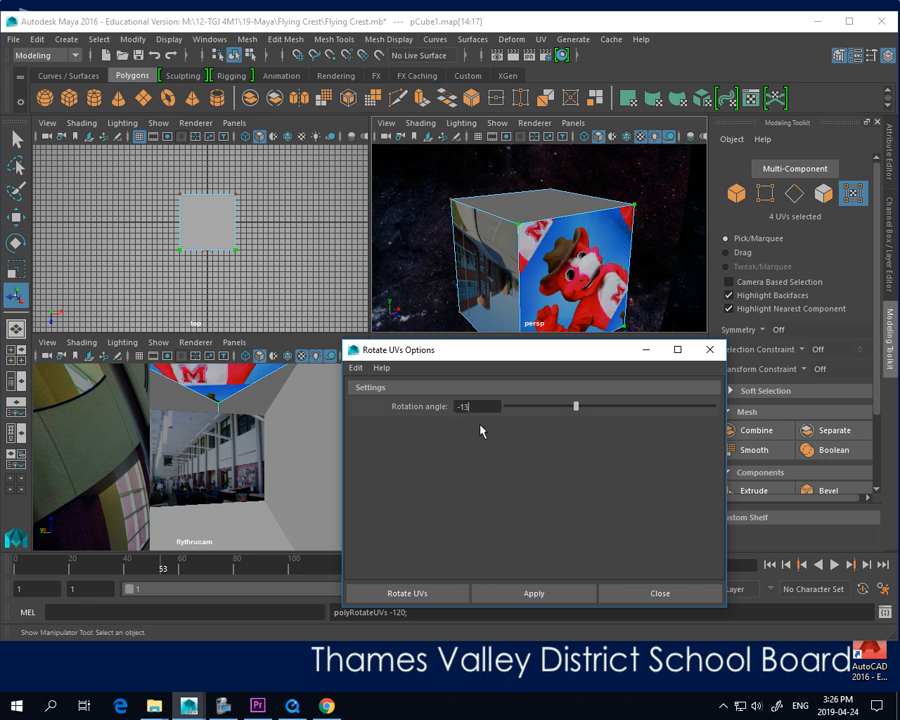
pyautogui.write('0')
pyautogui.press('Return')
pyautogui.click(544, 595)
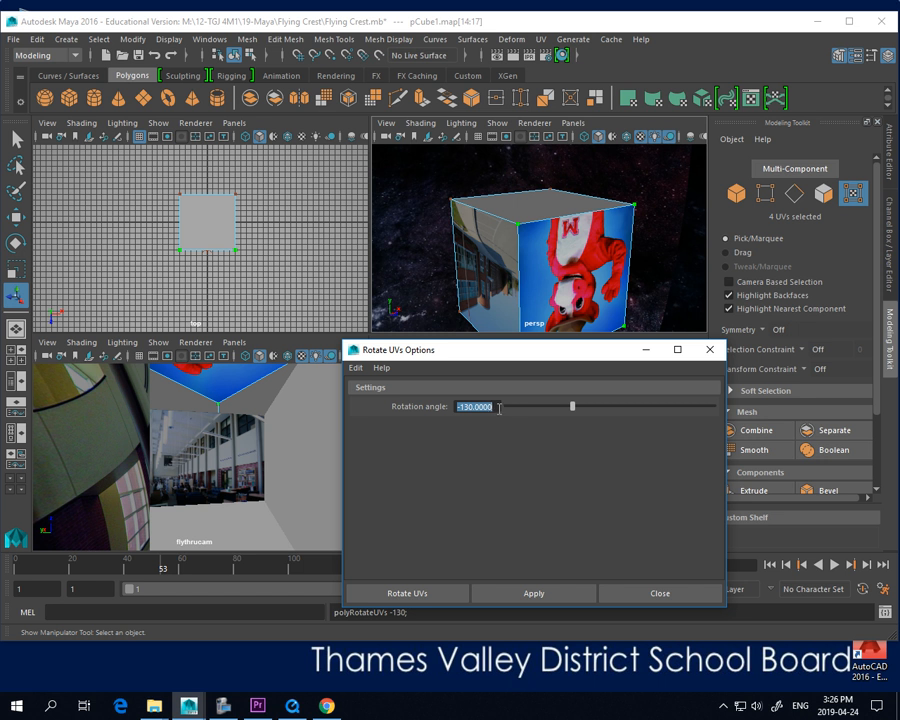
# Set the rotation angle to 90 degrees and apply it to the pic4 face's UVs
pyautogui.write('90')
pyautogui.press('Return')
pyautogui.click(533, 596)
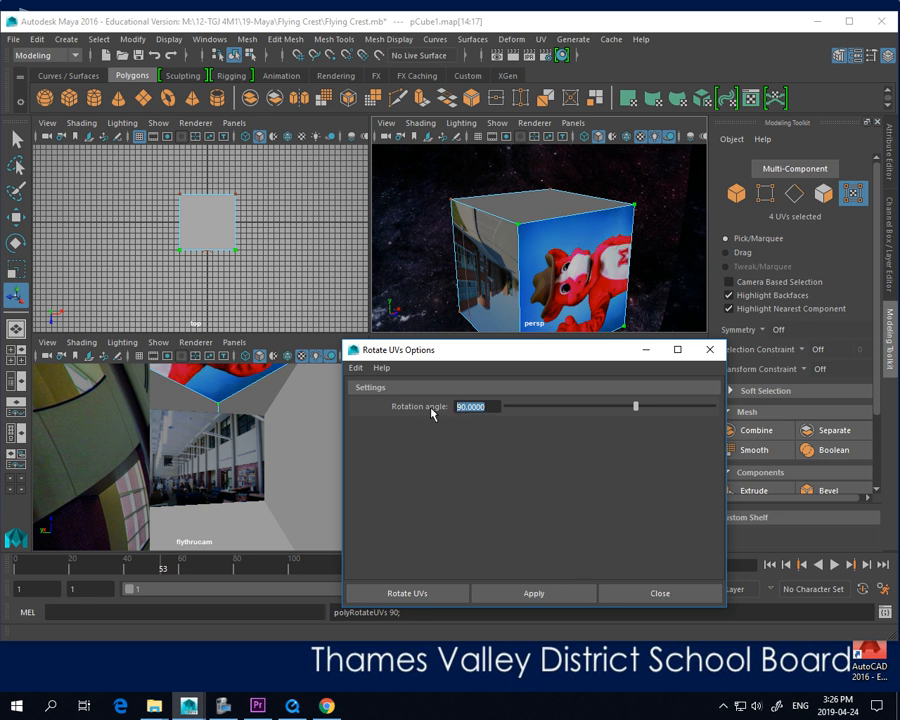
# Rotate the pic4 face's UVs by 180 degrees and again by 130 degrees, and close the rotation options
pyautogui.write('180')
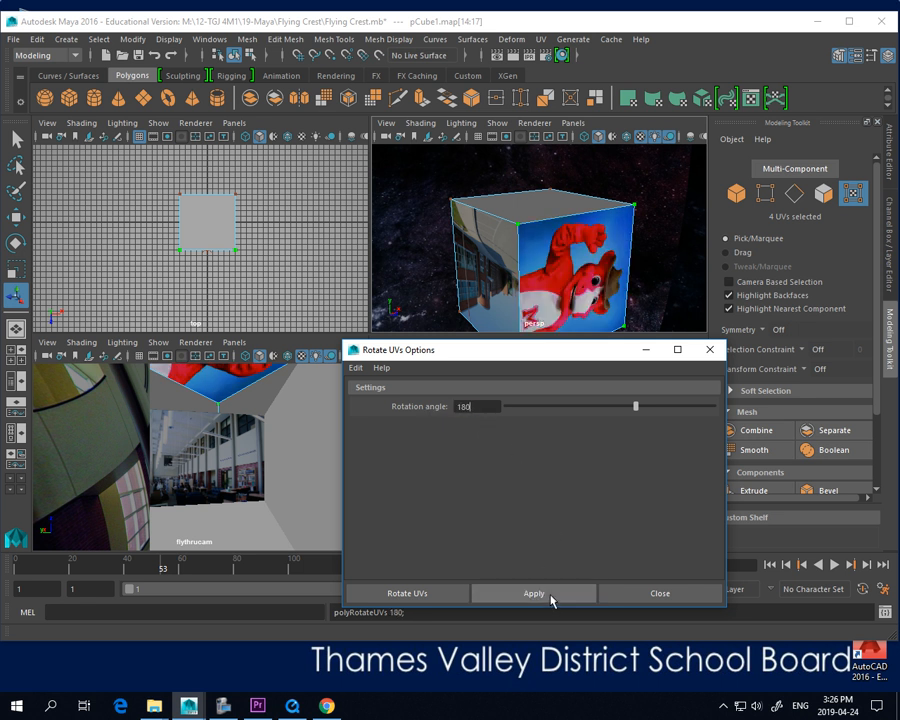
pyautogui.click(549, 592)
pyautogui.moveTo(475, 408); pyautogui.dragTo(441, 412)
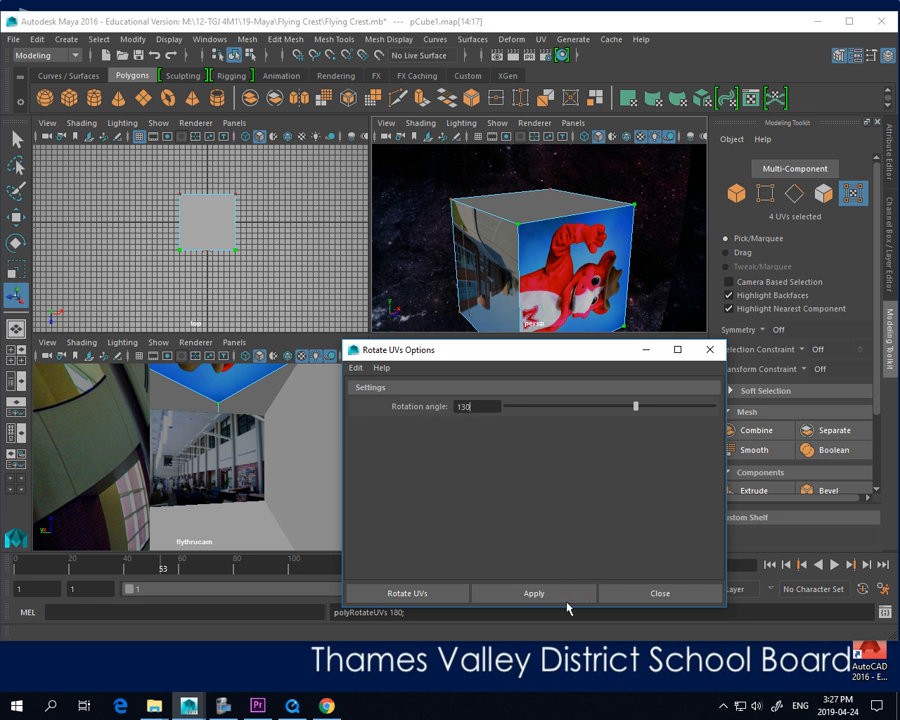
pyautogui.click(565, 596)
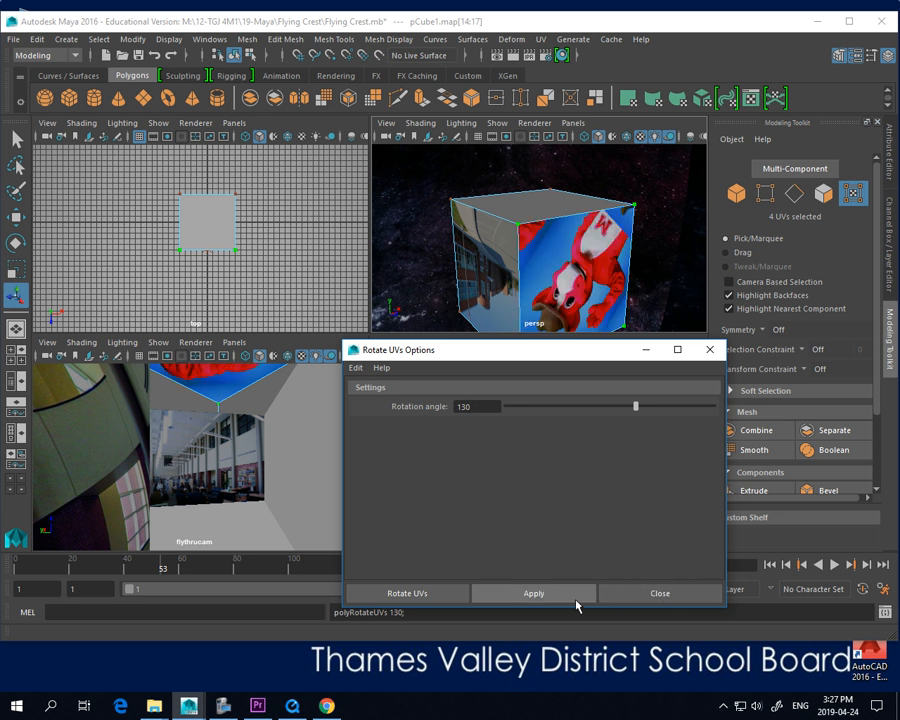
pyautogui.click(638, 593)
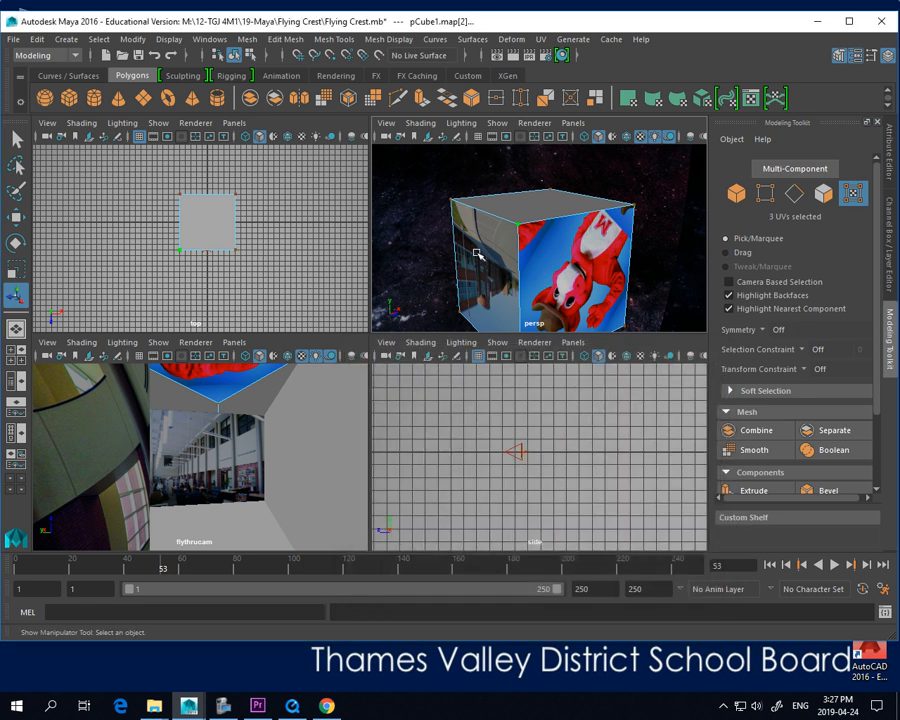
# Select the cube face with the school building picture and rotate its UVs by 180 degrees through the Rotate UVs options
pyautogui.click(824, 193)
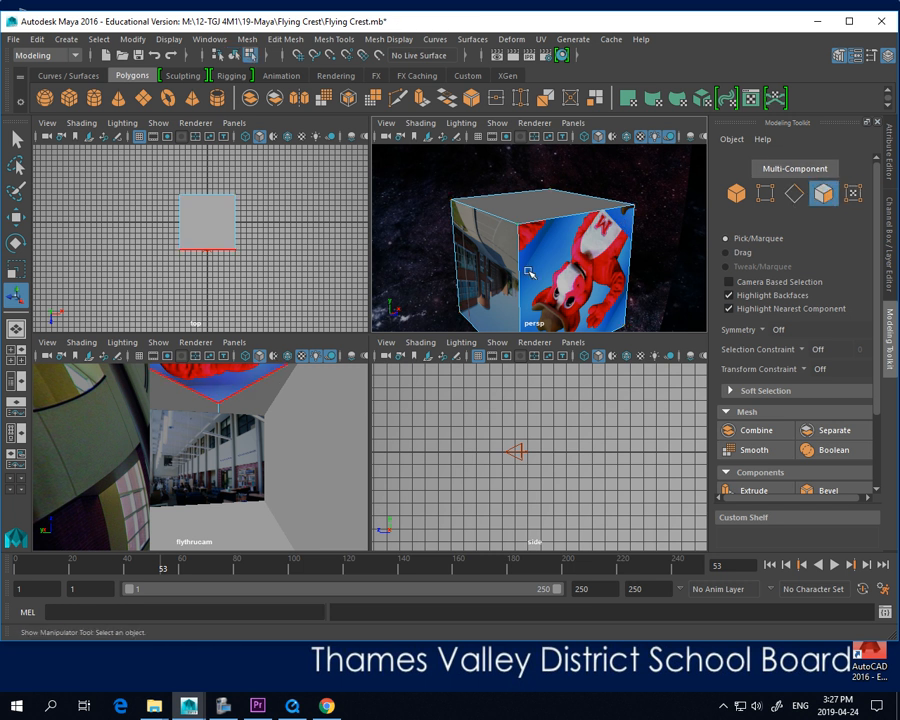
pyautogui.click(479, 257)
pyautogui.click(545, 205)
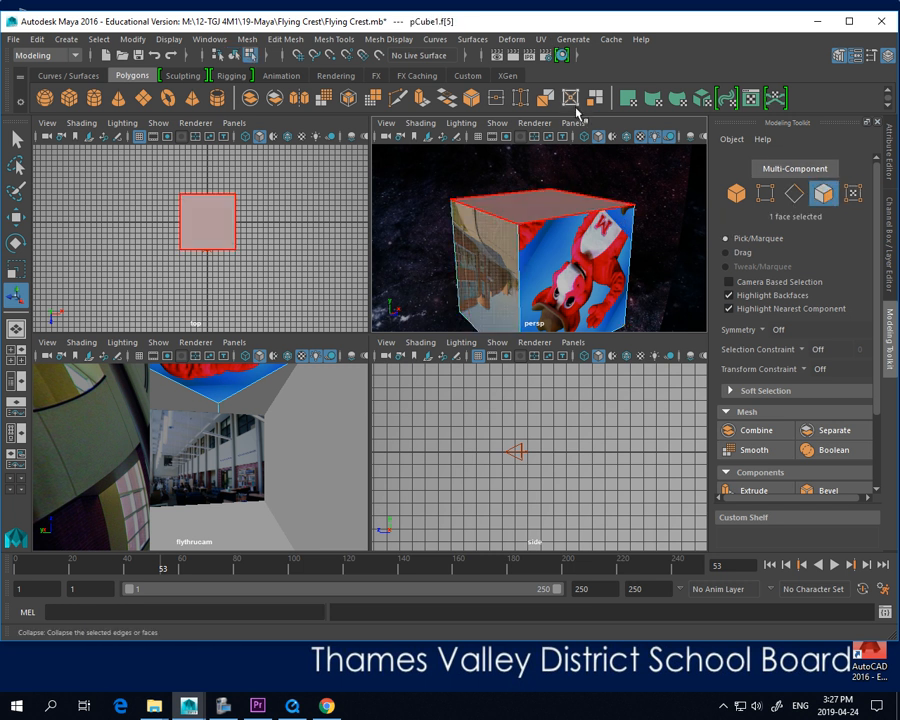
pyautogui.click(549, 42)
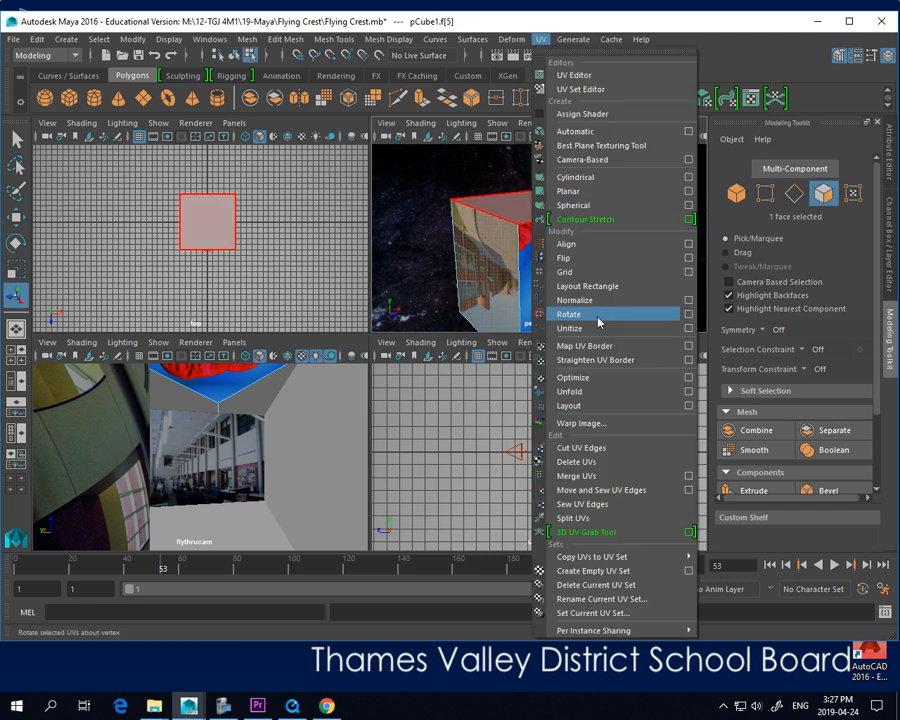
pyautogui.click(688, 315)
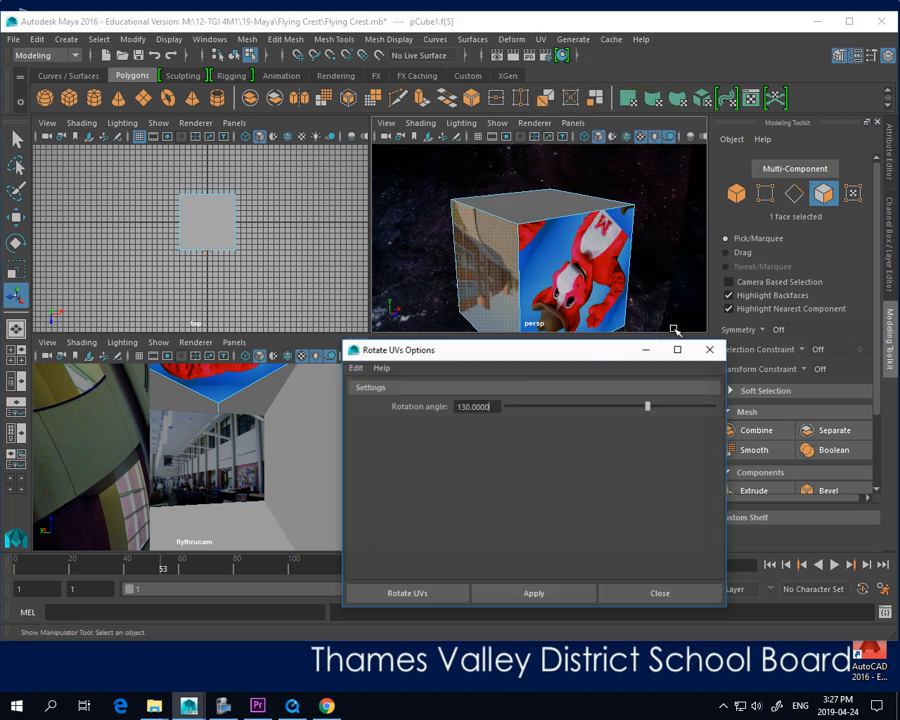
pyautogui.doubleClick(487, 407)
pyautogui.write('1')
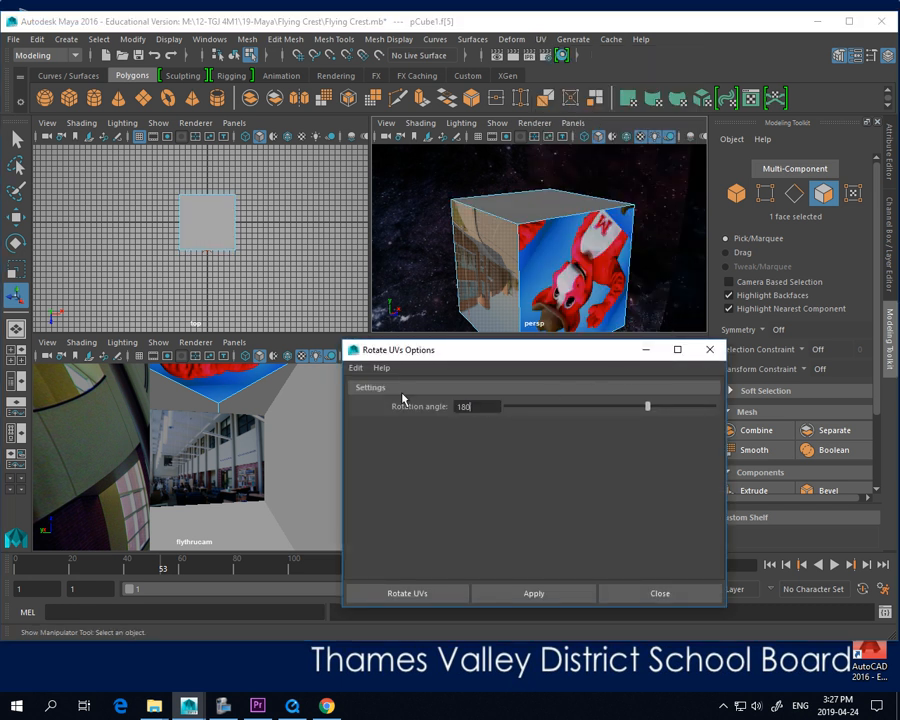
pyautogui.write('80')
pyautogui.click(552, 592)
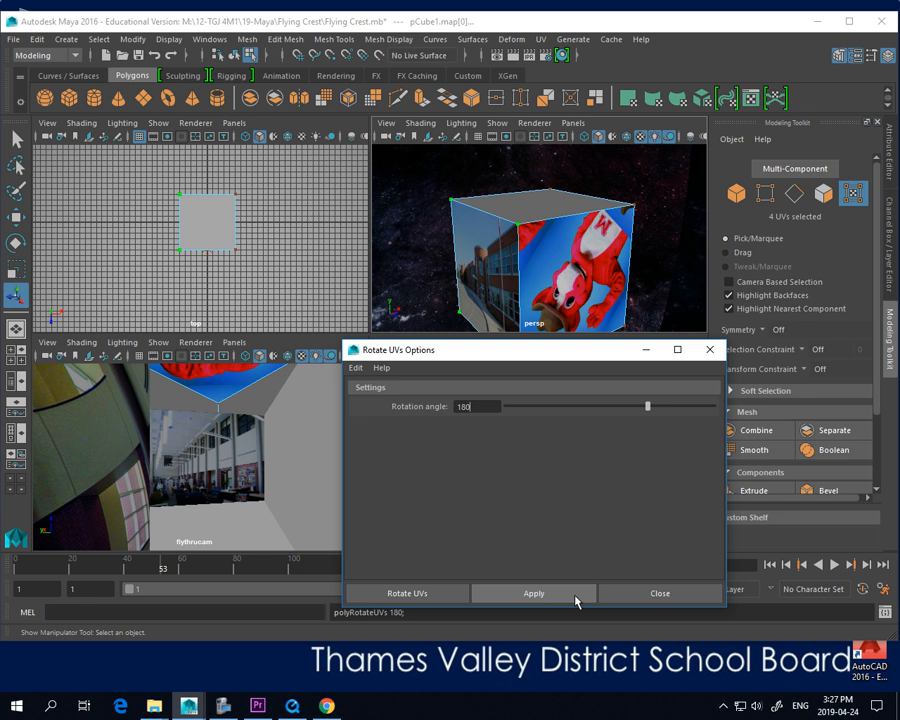
pyautogui.click(634, 592)
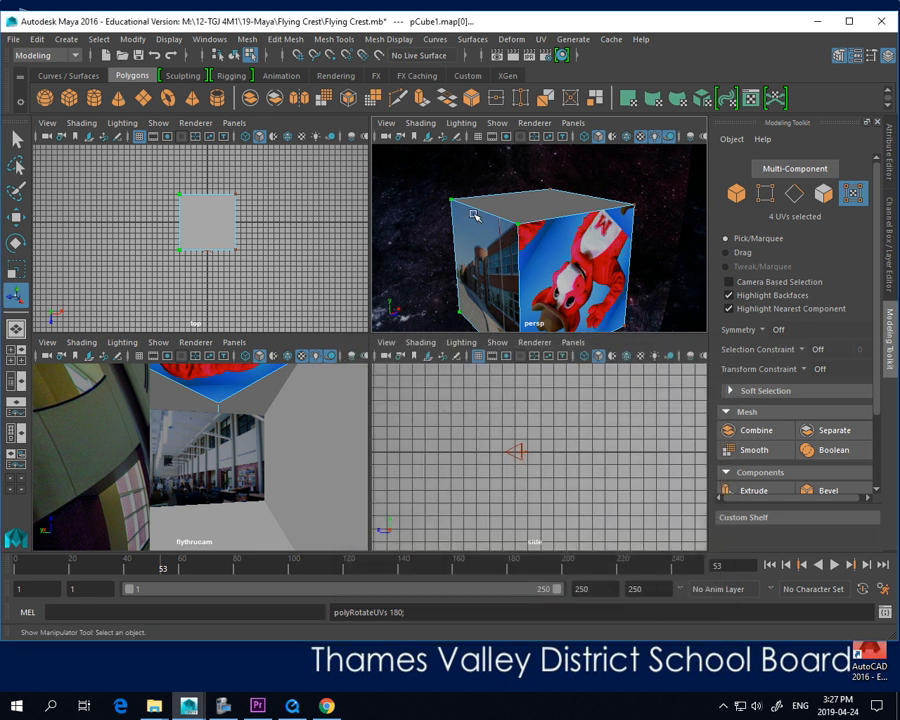
# Return to whole-object selection and delete the textured cube from the scene
pyautogui.click(736, 197)
pyautogui.click(650, 196)
pyautogui.click(597, 231)
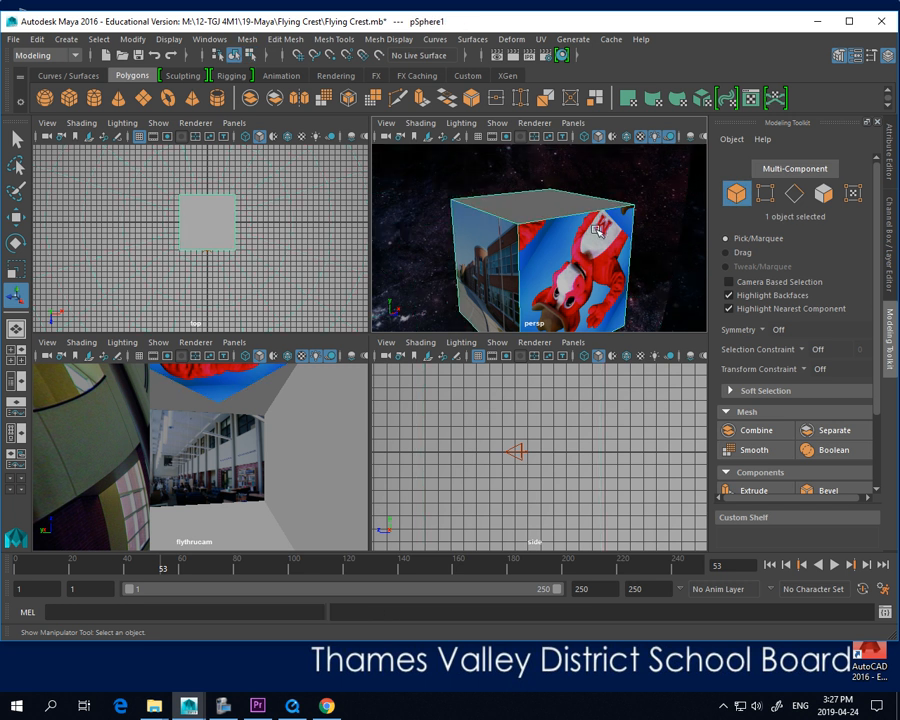
pyautogui.press('Delete')
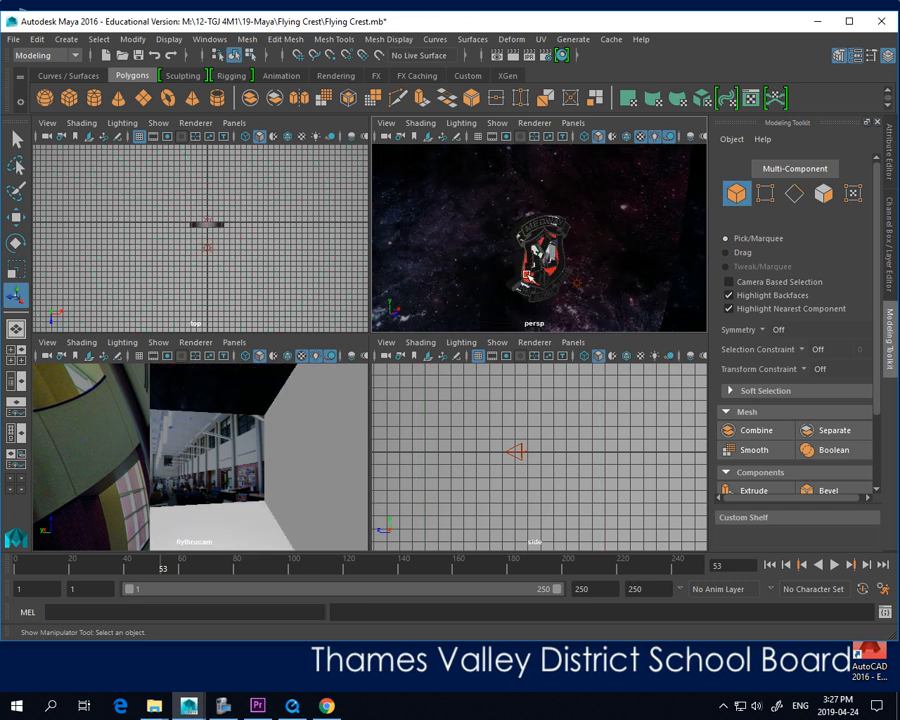
# Examine the mascot picture on the inner wall of the Medway crest's letter M in the perspective view
pyautogui.scroll(6, 537, 241)
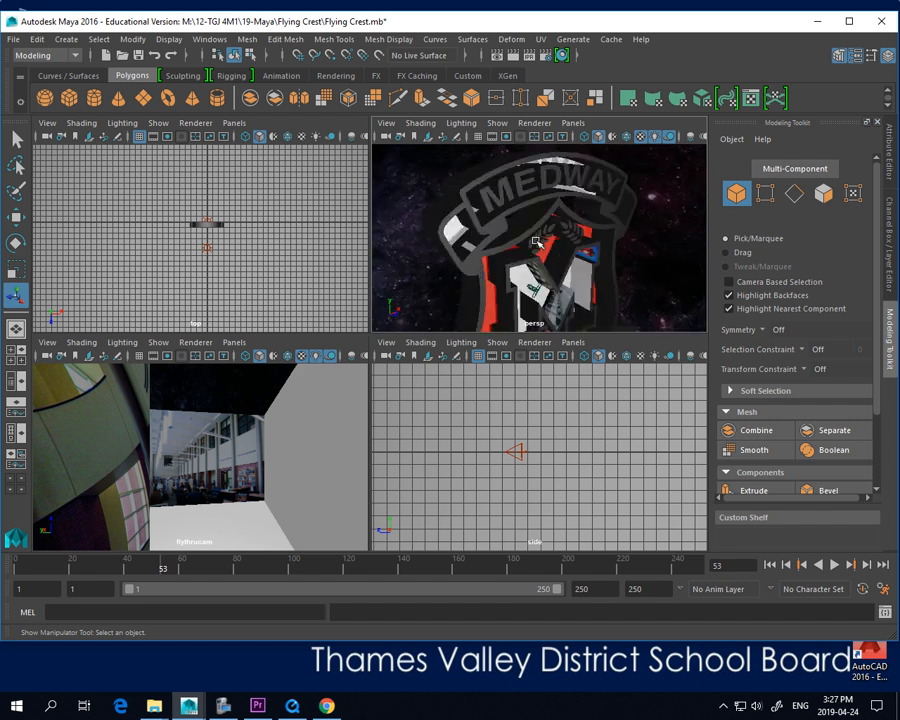
pyautogui.keyDown('alt'); pyautogui.moveTo(556, 273); pyautogui.dragTo(524, 259); pyautogui.keyUp('alt')
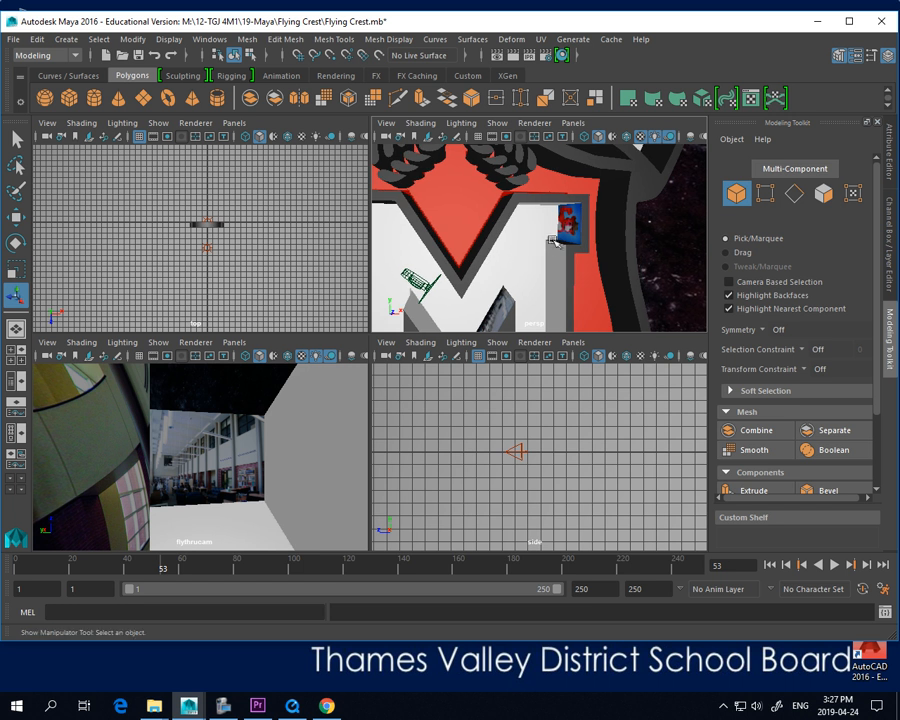
pyautogui.scroll(6, 556, 236)
pyautogui.keyDown('alt'); pyautogui.moveTo(597, 215); pyautogui.dragTo(614, 228); pyautogui.keyUp('alt')
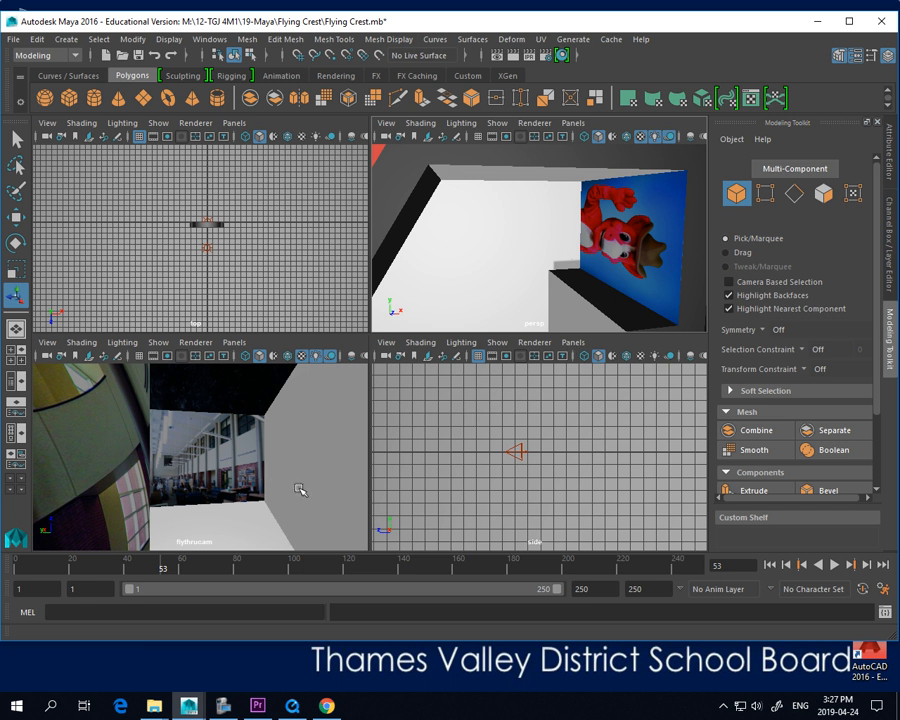
# Play the fly-through camera animation from frame 1 to review the pictures applied inside the crest
pyautogui.click(769, 564)
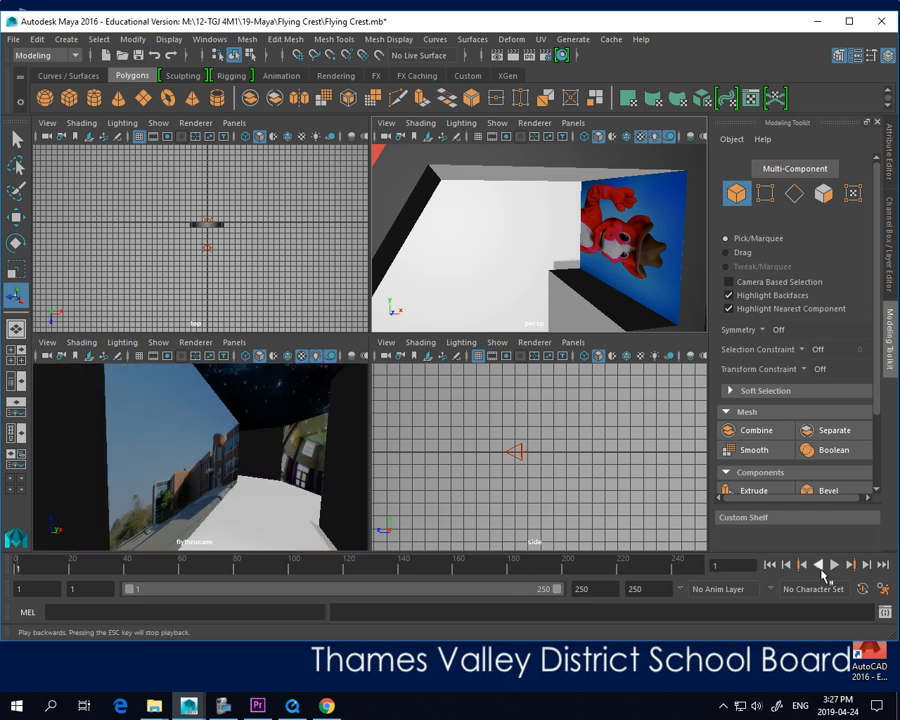
pyautogui.click(835, 566)
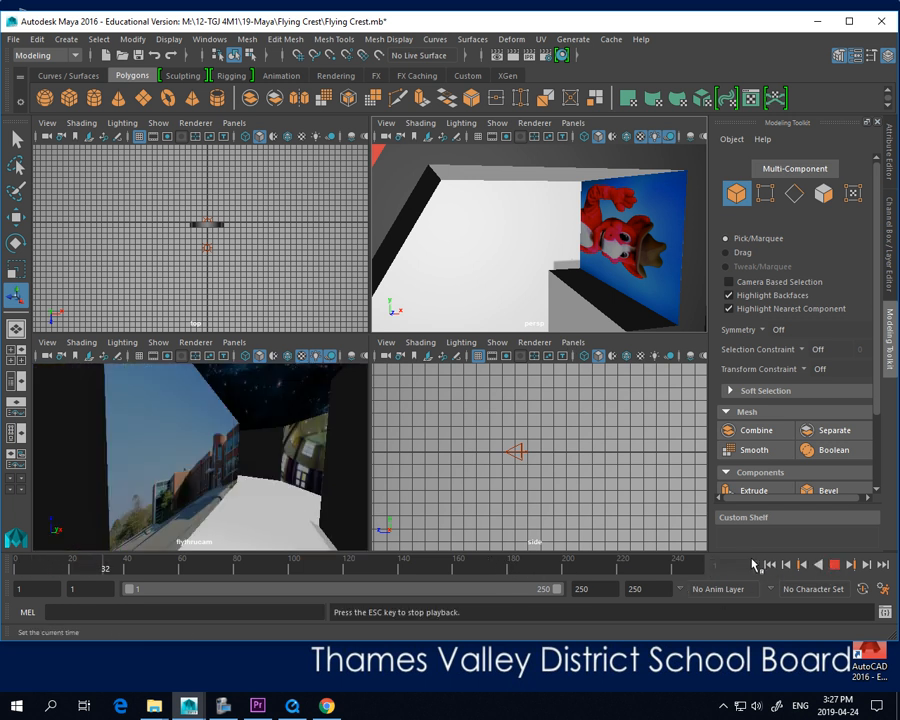
pyautogui.press('Escape')
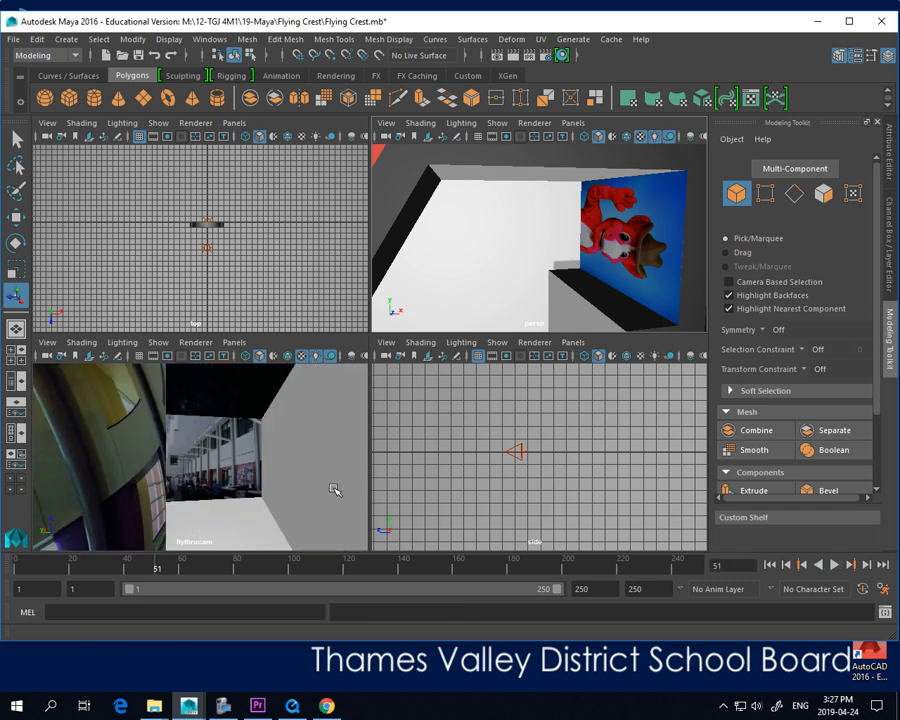
pyautogui.click(835, 566)
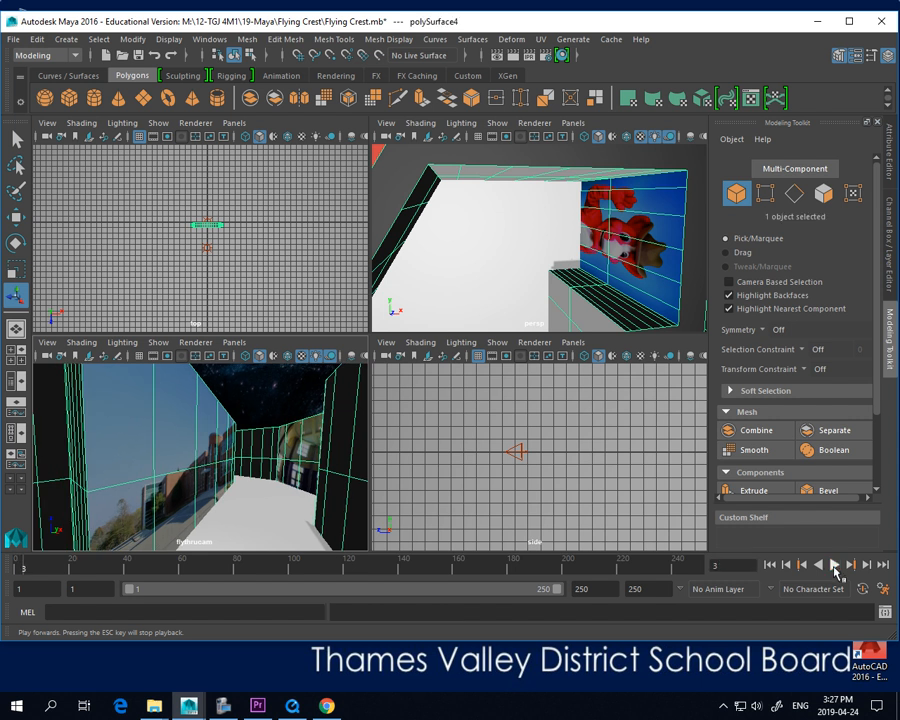